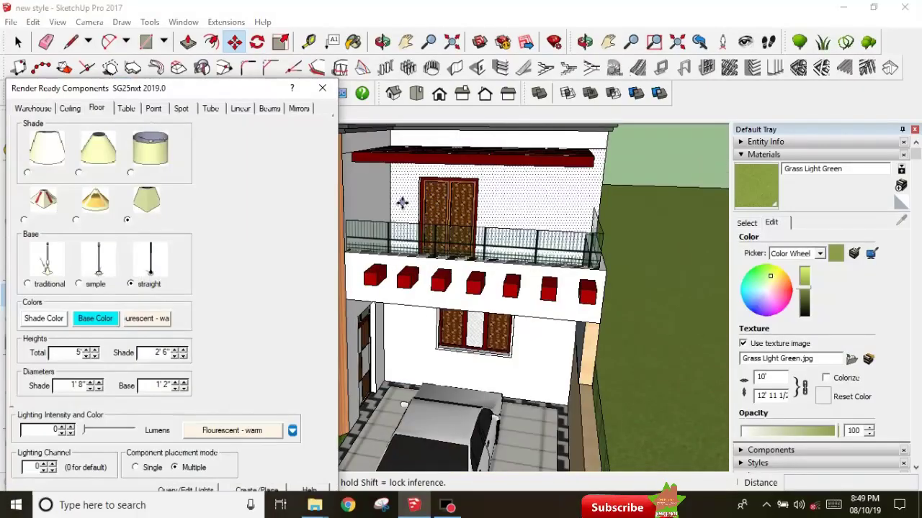
- Switch Render Ready Components to the Point light settings, showing a 6" diameter bulb
click(126, 108)
click(155, 109)
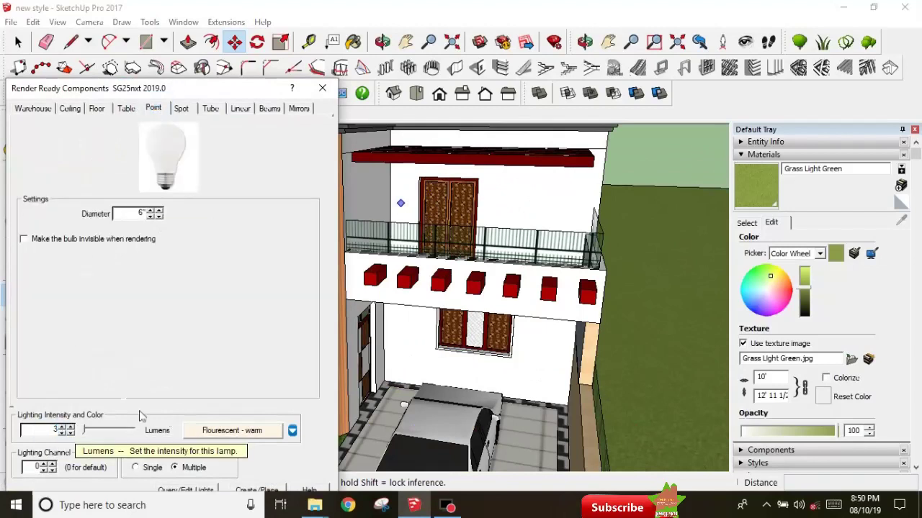
- Set the point lamp intensity to 1.5 lumens
click(52, 429)
scroll(522, 217, up, 2)
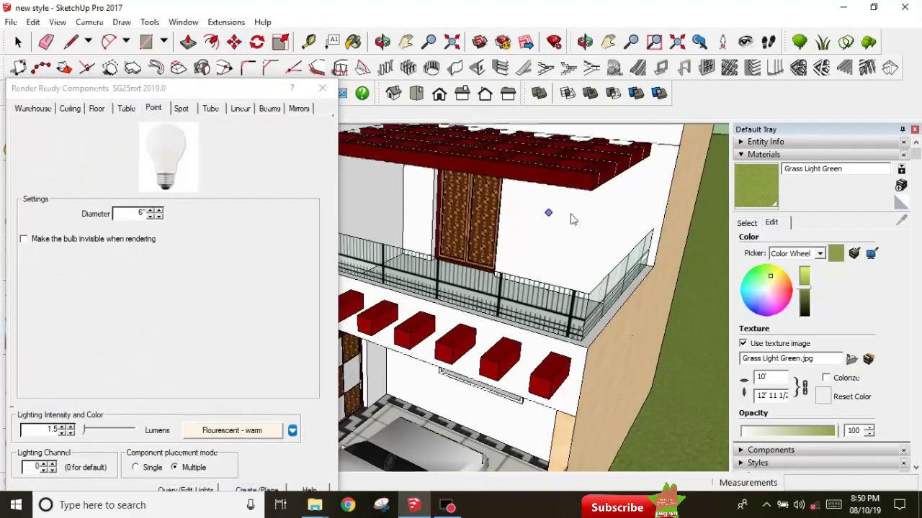
scroll(547, 210, up, 2)
scroll(576, 180, up, 2)
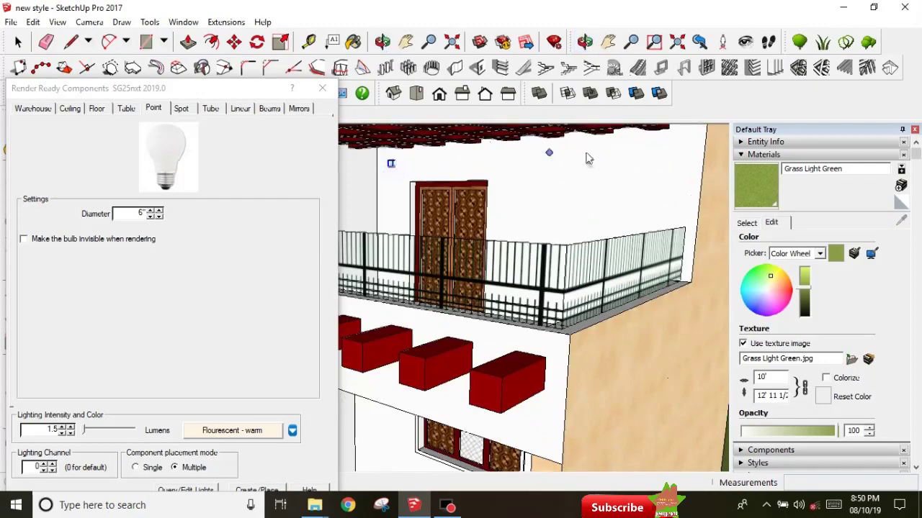
scroll(587, 159, down, 5)
scroll(504, 216, up, 2)
scroll(496, 223, up, 2)
scroll(488, 229, up, 2)
scroll(504, 229, down, 2)
scroll(570, 230, down, 2)
scroll(590, 238, down, 2)
scroll(631, 261, down, 2)
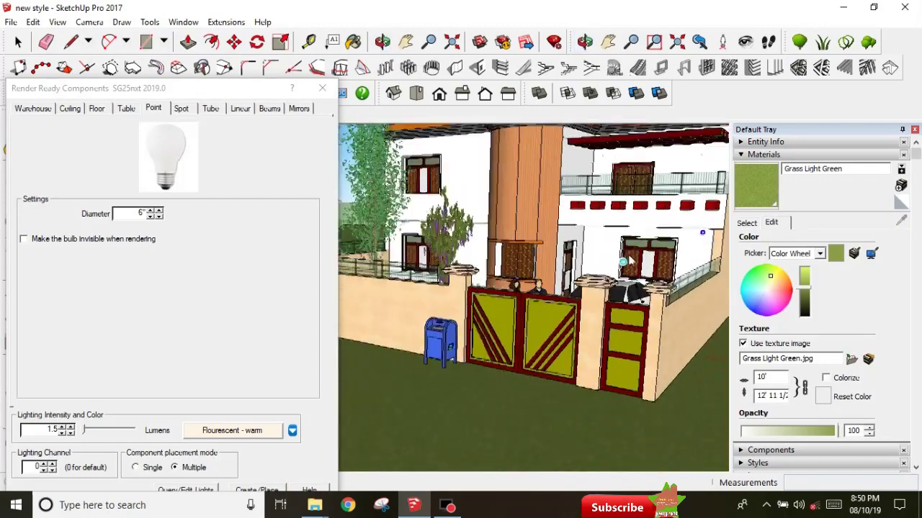
scroll(629, 261, down, 3)
scroll(562, 216, up, 2)
scroll(509, 177, up, 3)
scroll(468, 175, up, 2)
- Place two 1.5-lumen point lamps near the top of the orange column
click(463, 172)
click(572, 172)
scroll(504, 216, down, 3)
scroll(433, 176, up, 3)
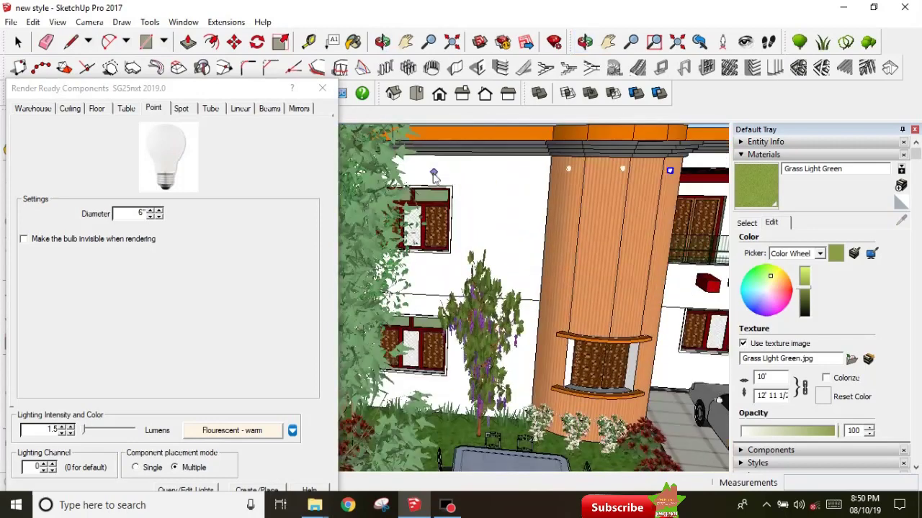
scroll(430, 194, down, 3)
scroll(446, 201, down, 1)
scroll(504, 223, up, 1)
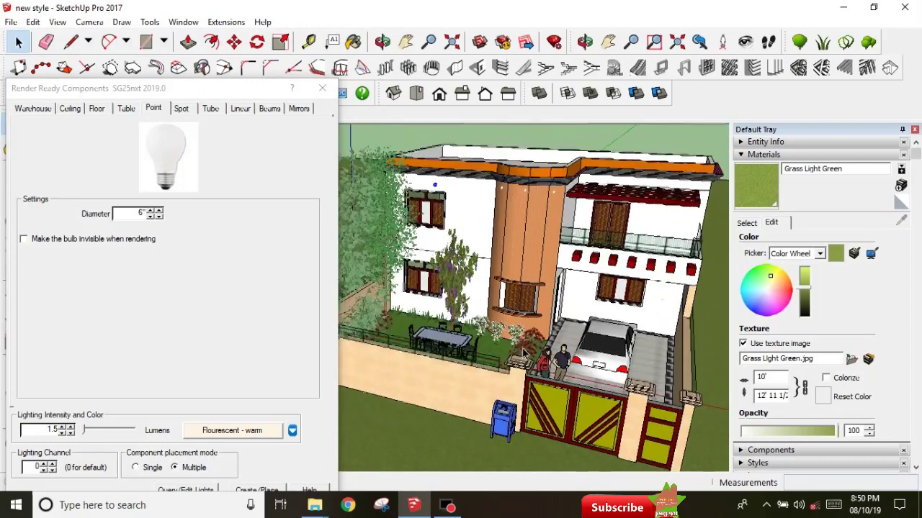
scroll(527, 237, up, 3)
- Orbit and zoom to inspect the column lamps, then right-click one to edit it
middle_drag(527, 237, 476, 292)
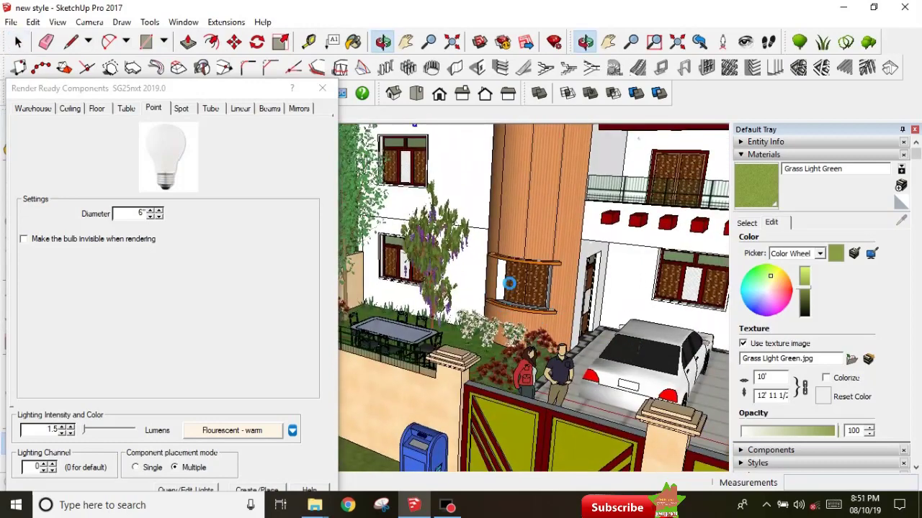
scroll(509, 283, down, 3)
scroll(497, 237, up, 1)
scroll(493, 209, up, 1)
scroll(489, 187, up, 2)
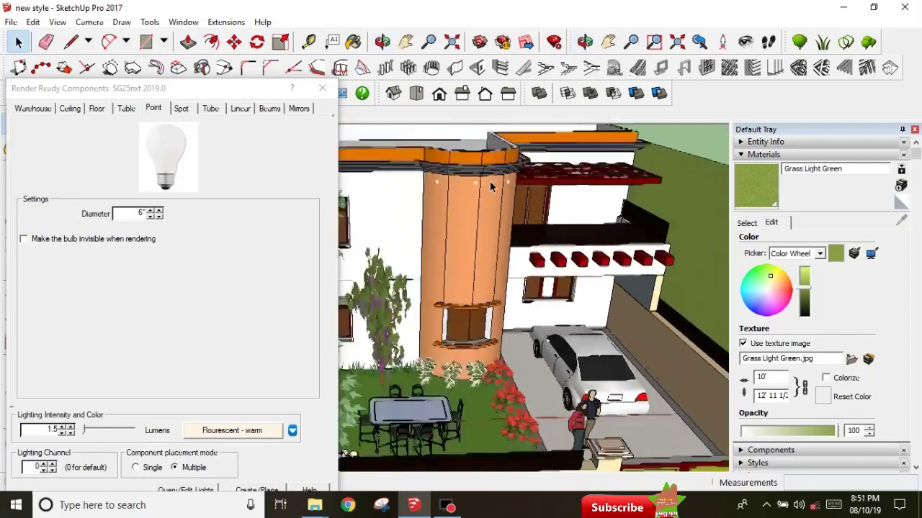
scroll(489, 187, up, 3)
right_click(466, 184)
- Change the first column lamp's light colour to red in Edit Lamp
click(645, 422)
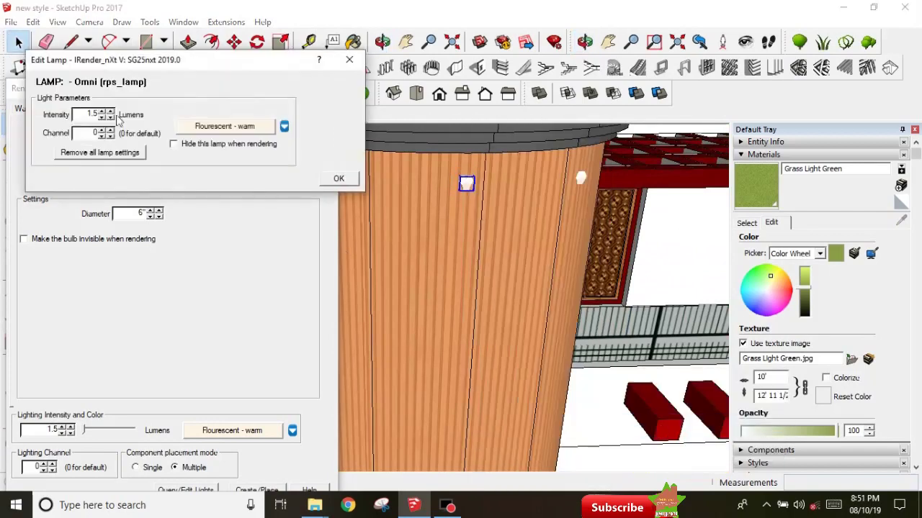
click(285, 127)
click(297, 139)
click(285, 128)
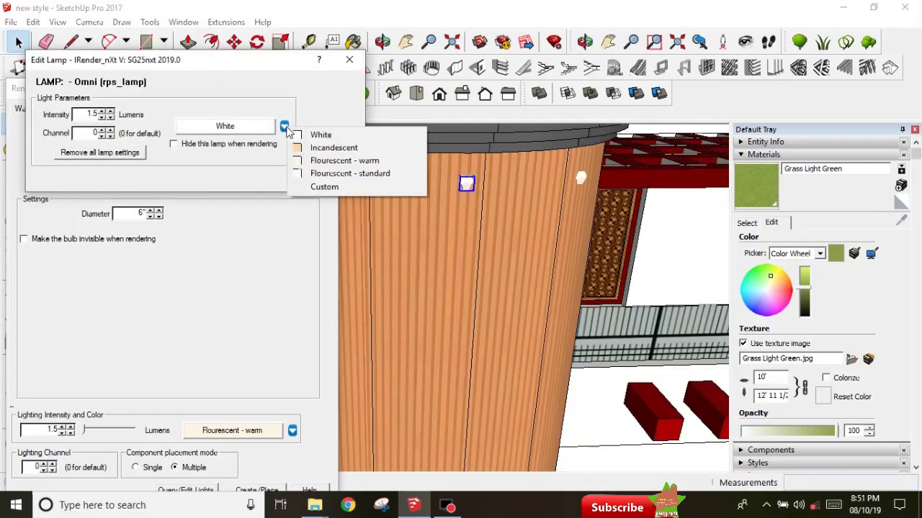
click(300, 136)
click(291, 71)
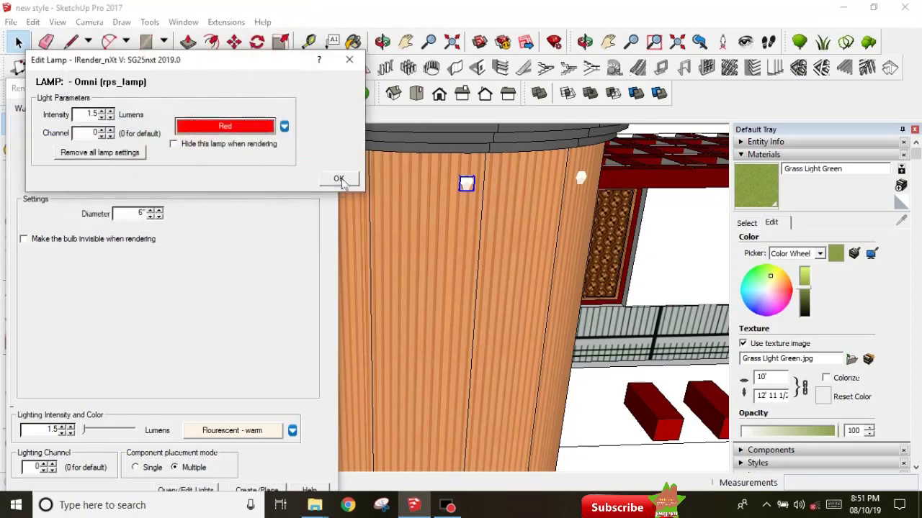
click(337, 178)
- Open a second lamp's Edit Lamp settings, adjust them, and close the dialog
right_click(582, 178)
click(761, 423)
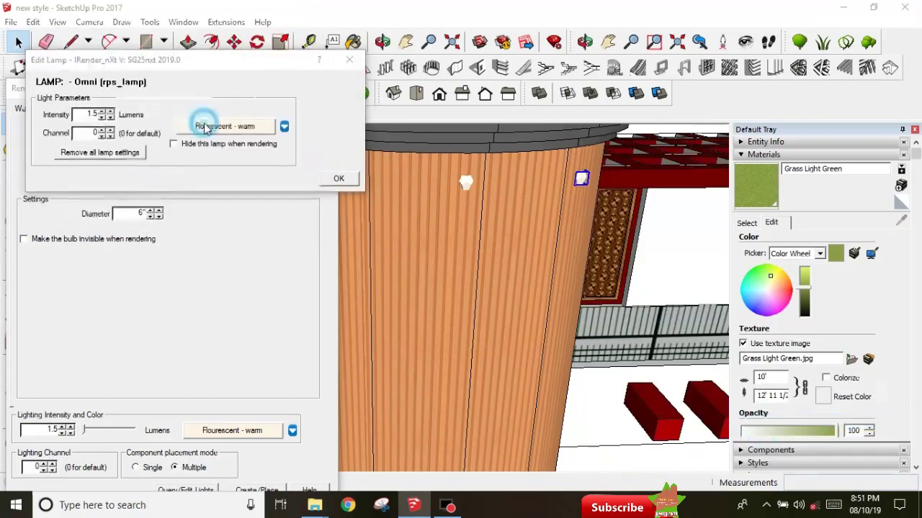
click(206, 128)
click(146, 157)
click(292, 51)
key(Return)
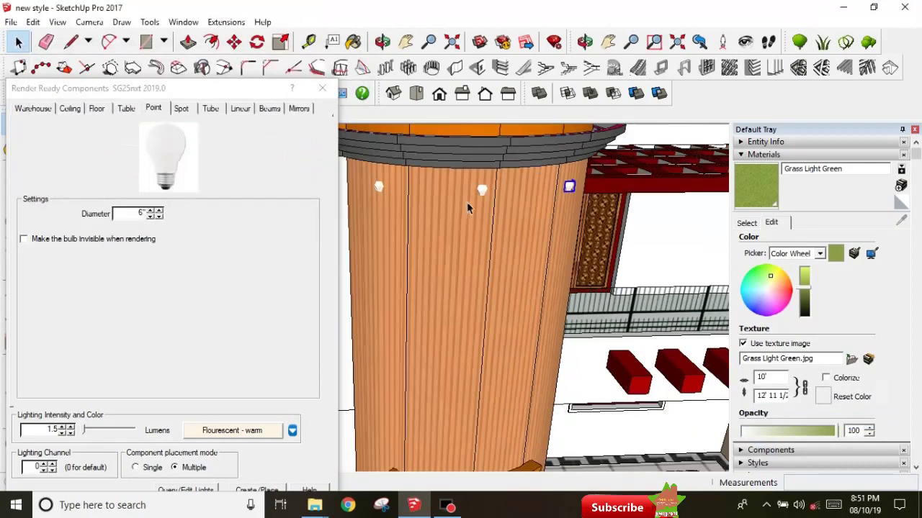
scroll(453, 229, up, 5)
- Give another column lamp a custom light colour picked from the colour picker
right_click(395, 189)
click(575, 423)
click(223, 126)
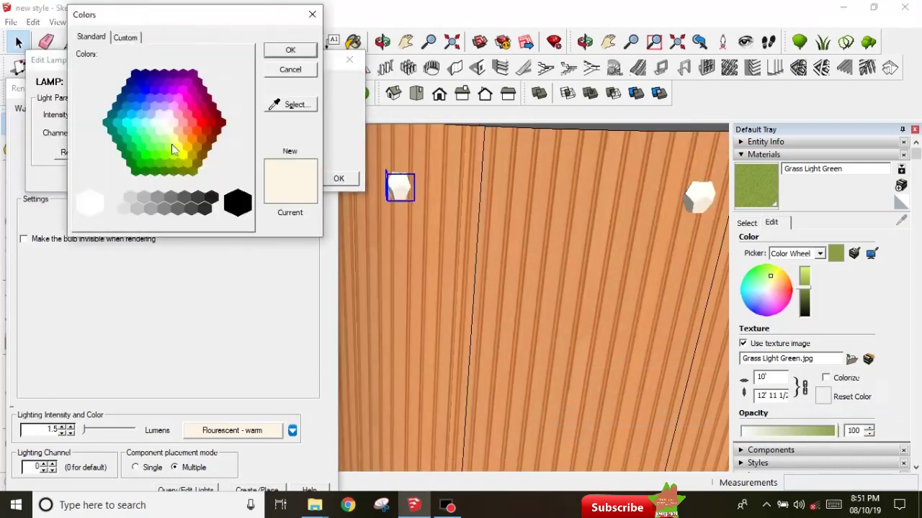
click(290, 49)
click(339, 178)
scroll(496, 246, down, 3)
scroll(496, 246, down, 3)
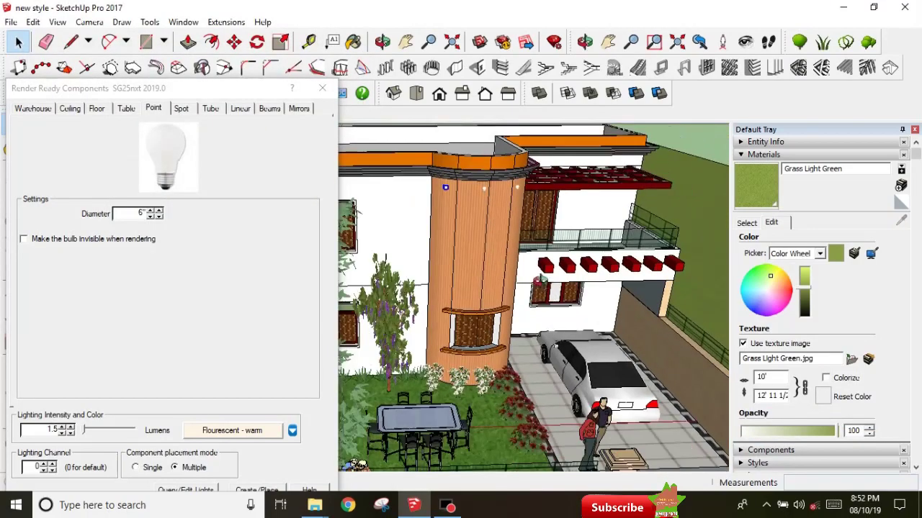
scroll(495, 245, down, 2)
scroll(495, 246, down, 1)
scroll(495, 245, down, 1)
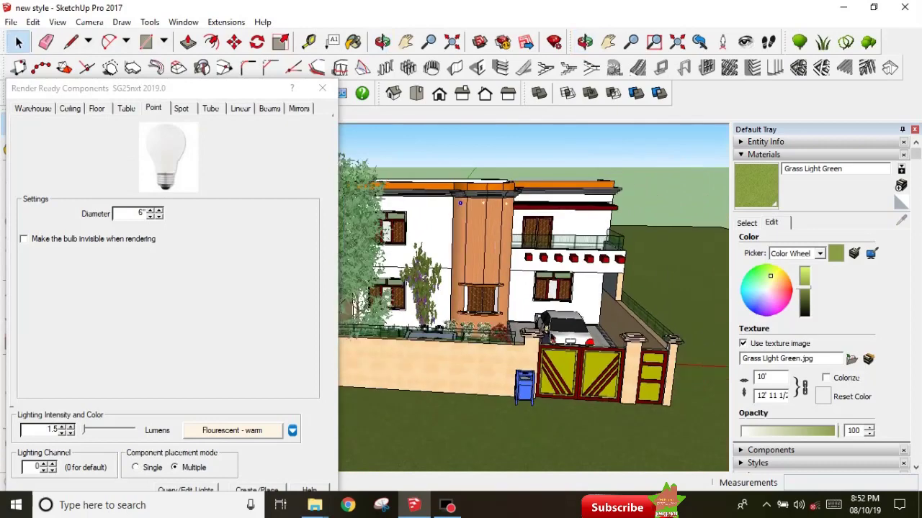
- Draw a half-disc profile on the ground and a circle path beside it
key(l)
scroll(545, 328, up, 2)
scroll(545, 328, up, 2)
scroll(540, 342, up, 3)
scroll(536, 354, up, 2)
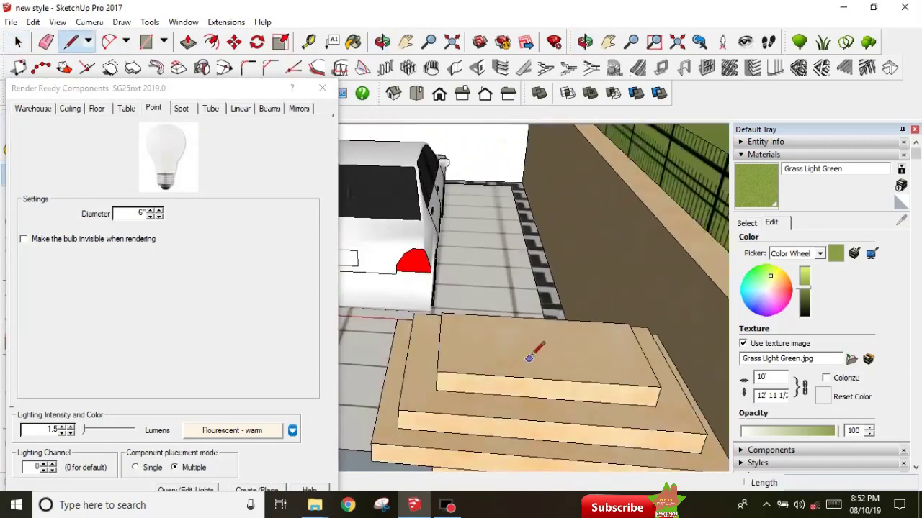
scroll(576, 310, down, 5)
scroll(440, 311, up, 2)
scroll(659, 330, up, 3)
scroll(643, 333, up, 3)
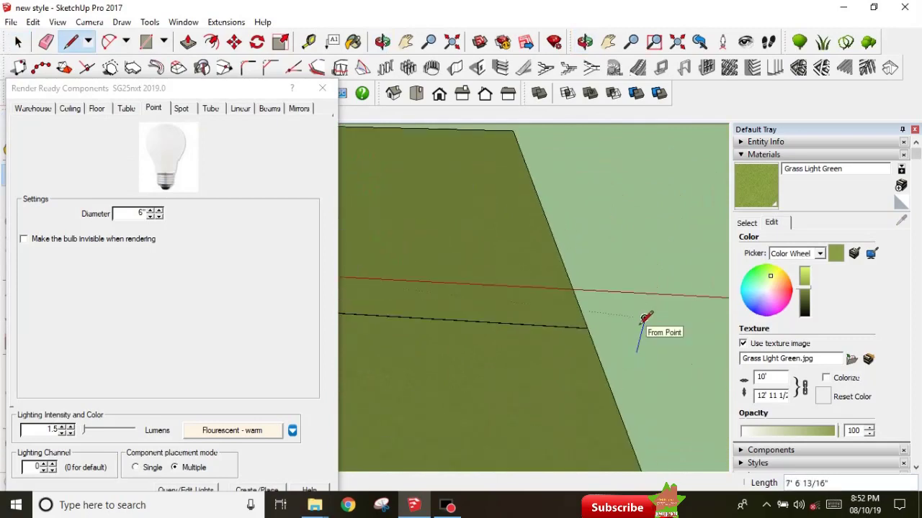
scroll(640, 323, up, 3)
click(593, 336)
click(607, 262)
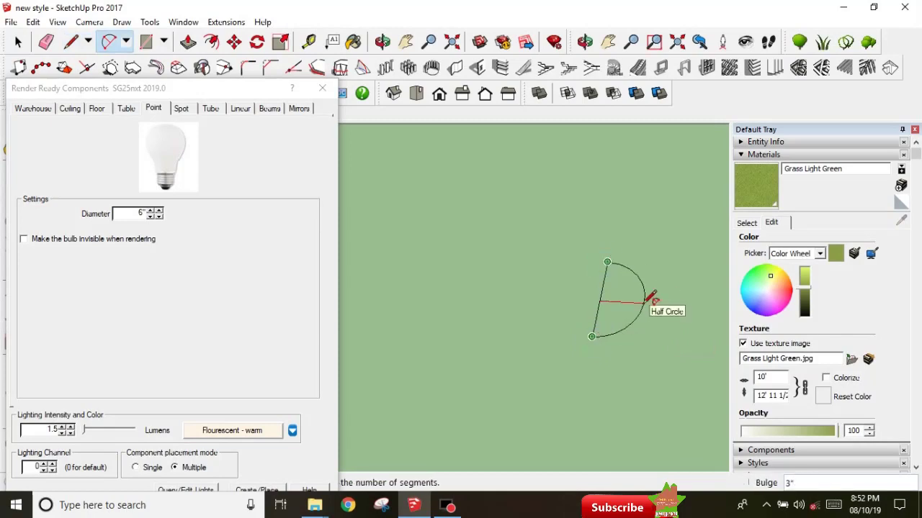
click(647, 301)
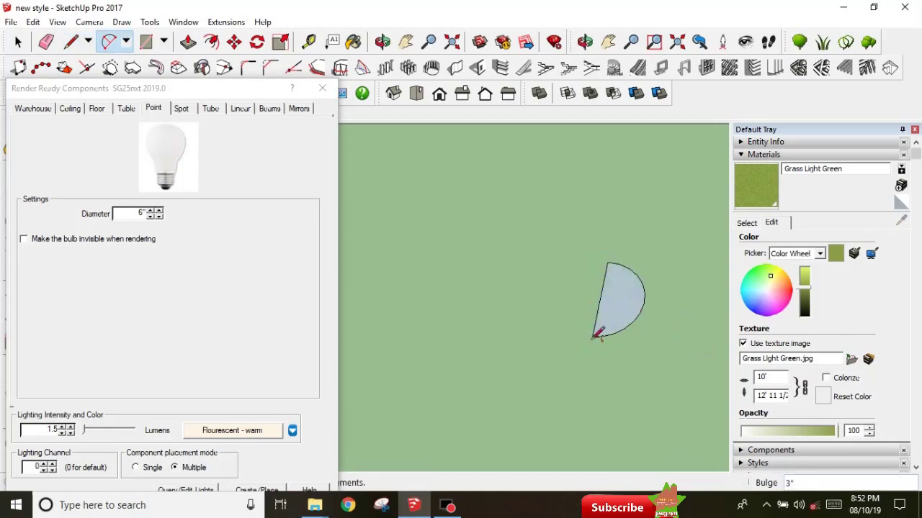
middle_drag(628, 339, 541, 309)
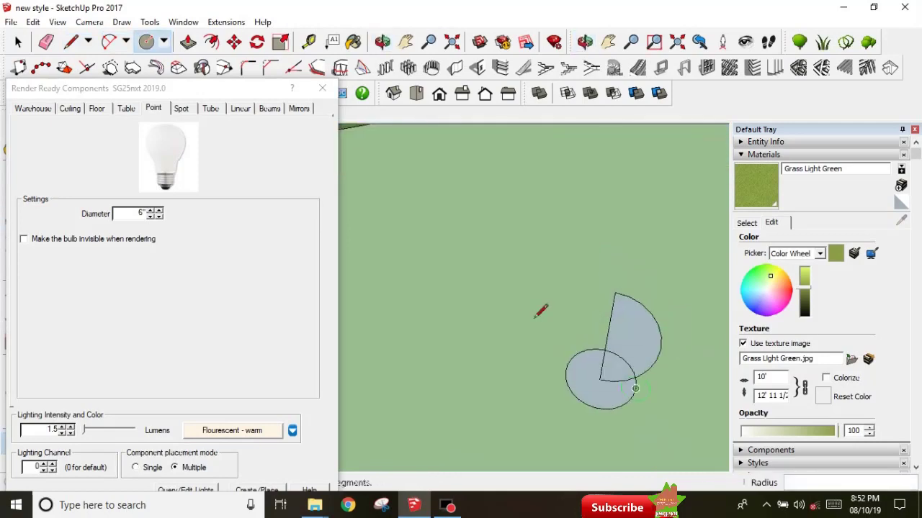
- Tidy the profile, undoing an accidental shift and erasing unwanted edges
key(m)
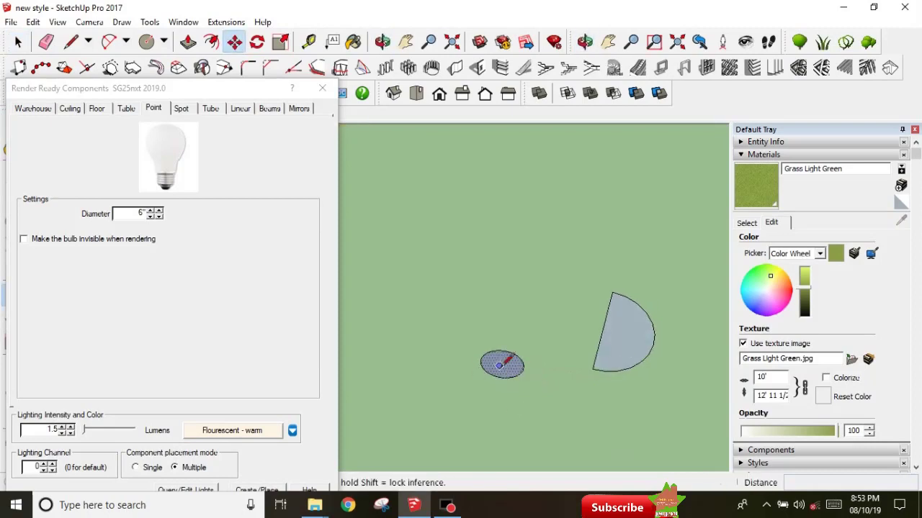
key(l)
key(space)
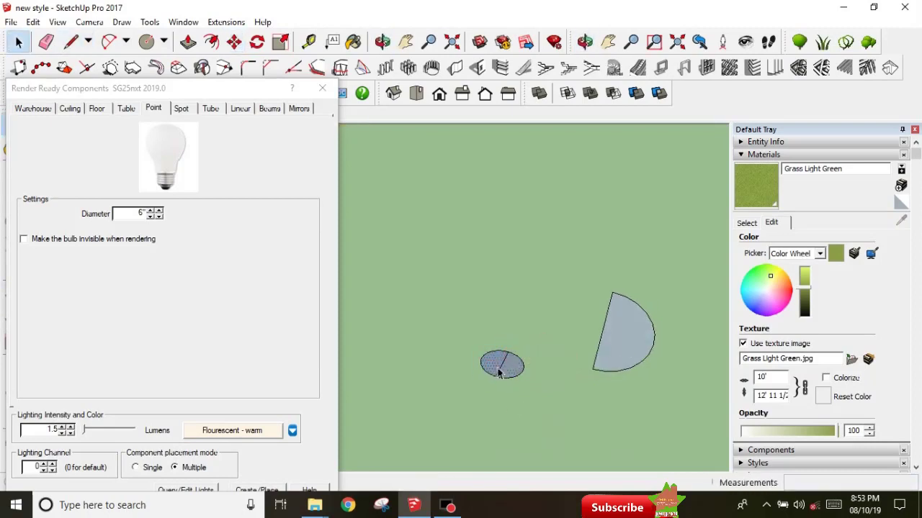
scroll(594, 383, up, 2)
scroll(596, 354, up, 2)
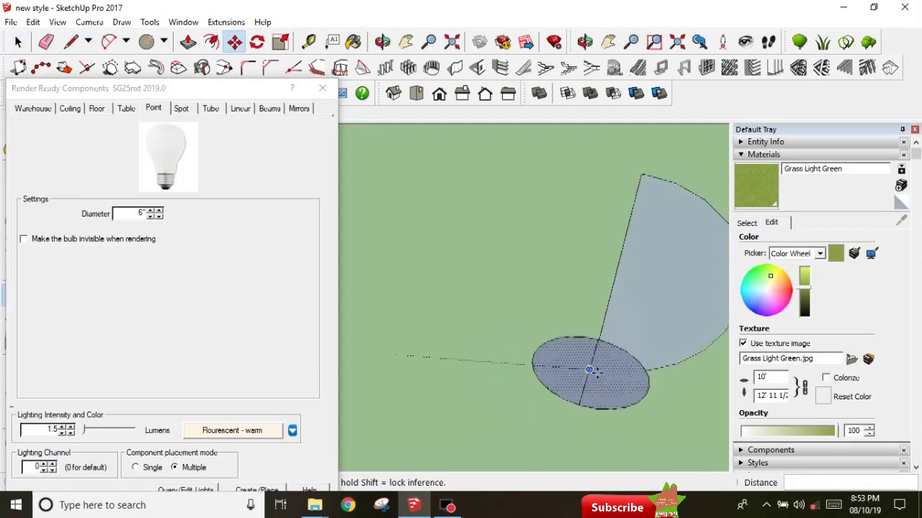
scroll(595, 364, up, 2)
scroll(592, 361, up, 2)
scroll(592, 362, down, 2)
scroll(485, 346, down, 2)
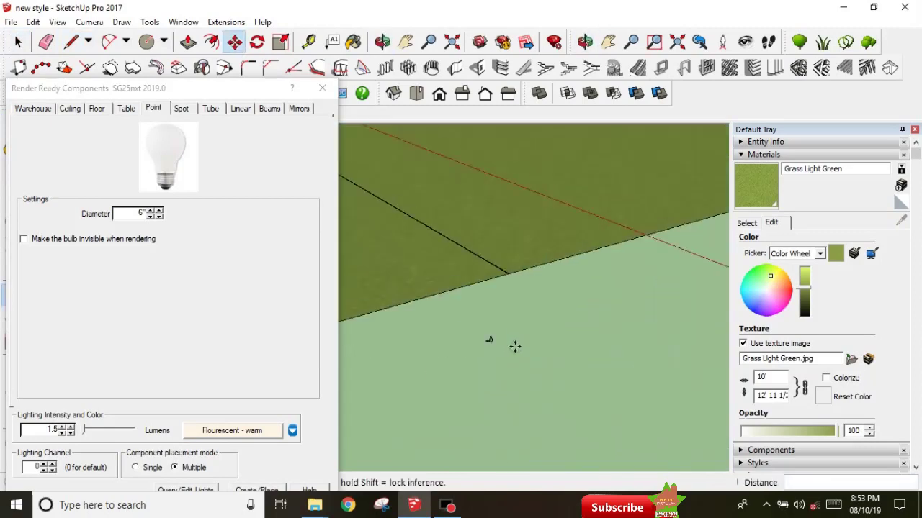
scroll(514, 346, down, 2)
scroll(508, 346, down, 2)
scroll(576, 324, up, 2)
scroll(609, 311, up, 2)
scroll(593, 322, down, 1)
scroll(609, 333, up, 1)
scroll(604, 333, down, 1)
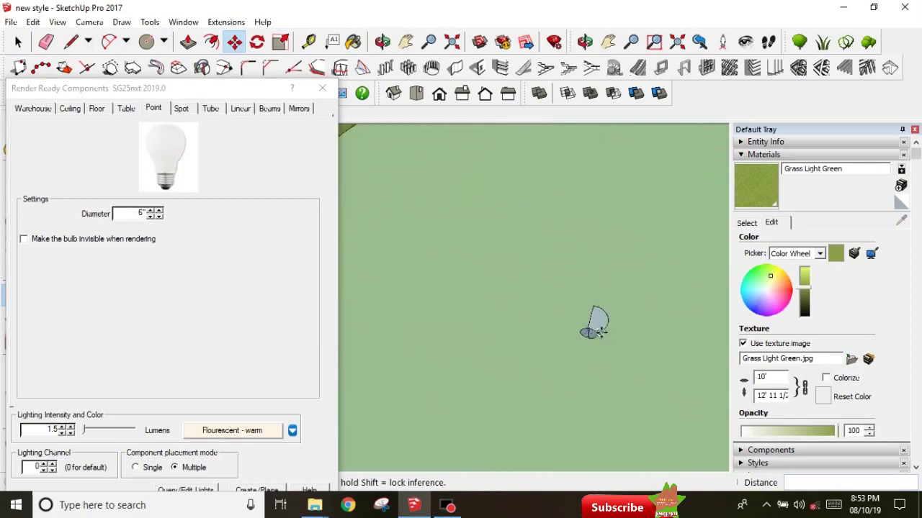
key(Escape)
key(e)
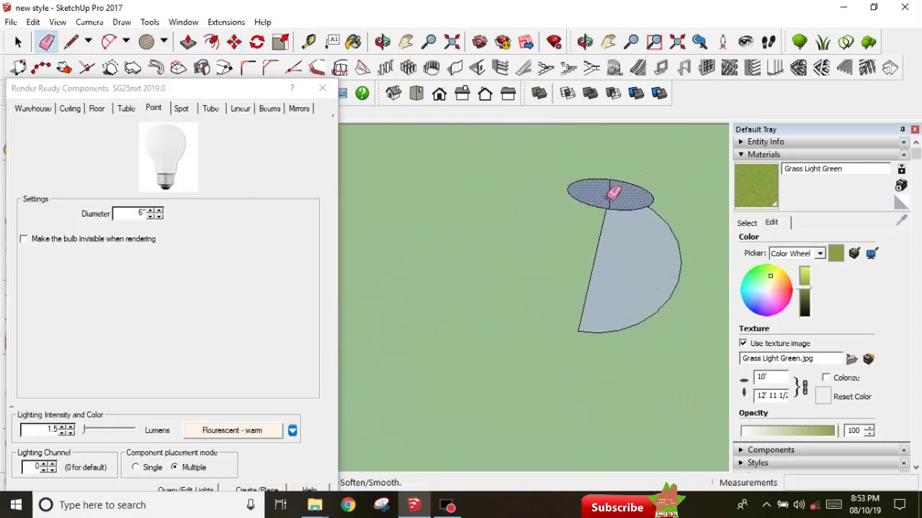
- Close the light panel, sweep the profile into a grey sphere with Follow Me, and copy it
click(322, 88)
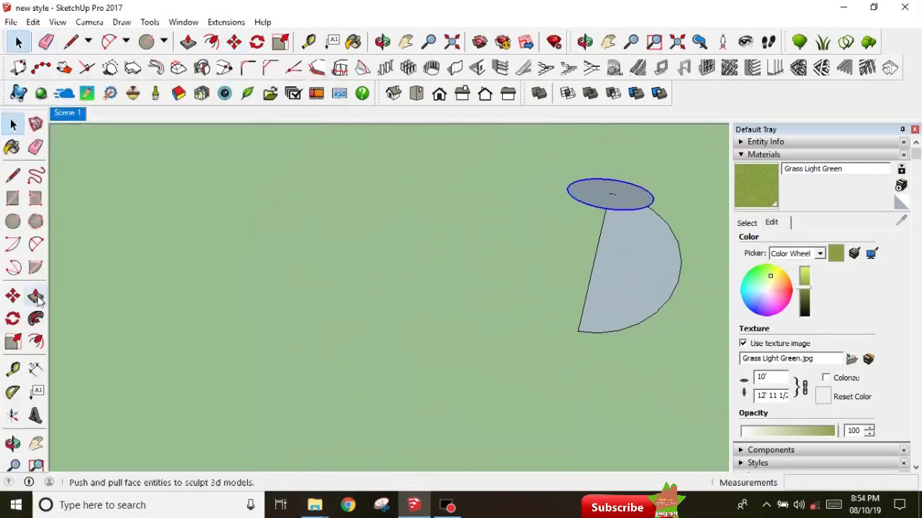
click(35, 319)
scroll(477, 288, up, 3)
scroll(520, 302, up, 2)
scroll(519, 303, up, 3)
key(space)
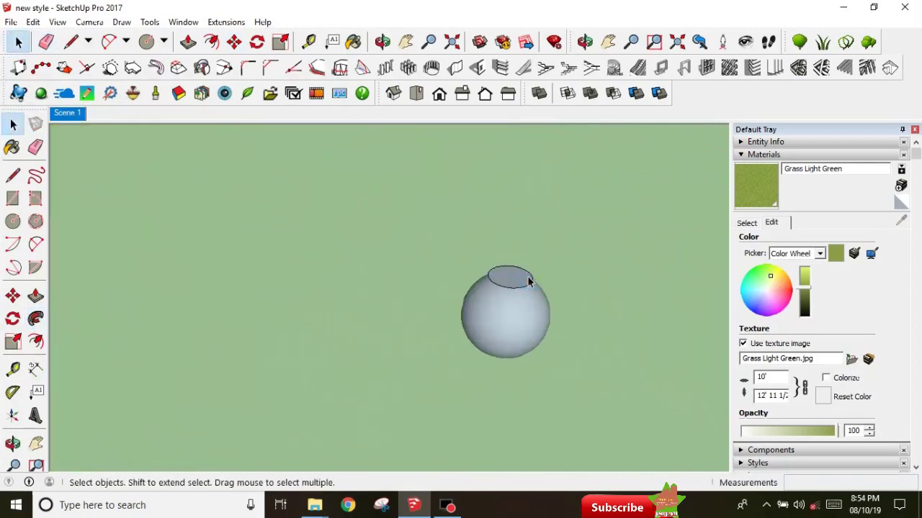
key(ctrl+v)
key(Escape)
scroll(585, 304, down, 5)
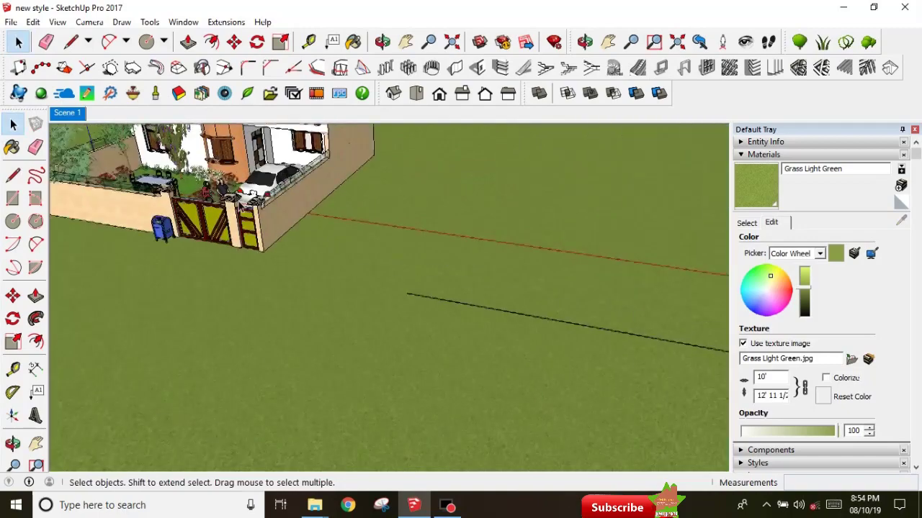
scroll(310, 201, up, 5)
- Paste the sphere and move it onto the top of the right gate pillar
scroll(312, 200, up, 2)
key(ctrl+v)
click(312, 200)
mouse_move(312, 200)
middle_down()
mouse_move(473, 222)
mouse_move(267, 222)
middle_up()
key(m)
mouse_move(367, 247)
middle_down()
mouse_move(337, 236)
mouse_move(401, 201)
middle_up()
click(401, 201)
click(376, 249)
mouse_move(377, 249)
middle_down()
mouse_move(473, 254)
mouse_move(432, 303)
middle_up()
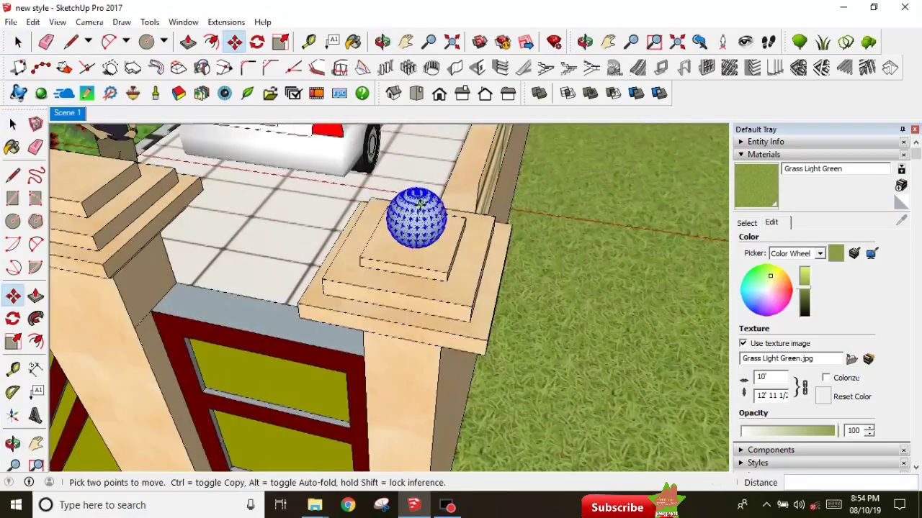
mouse_move(289, 158)
middle_down()
mouse_move(679, 324)
mouse_move(580, 322)
middle_up()
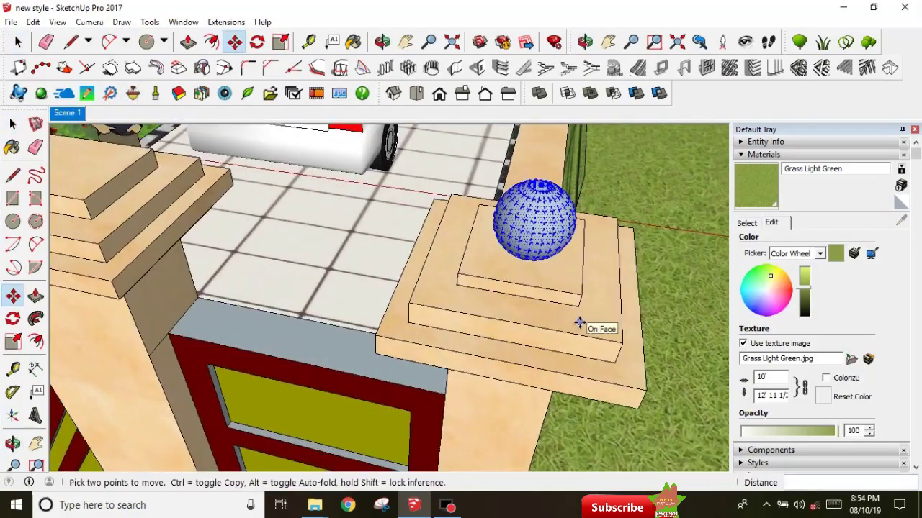
- Copy the sphere onto the left pillar and reopen Render Ready Components
ctrl+click(579, 322)
scroll(621, 274, down, 5)
scroll(621, 324, up, 5)
click(607, 331)
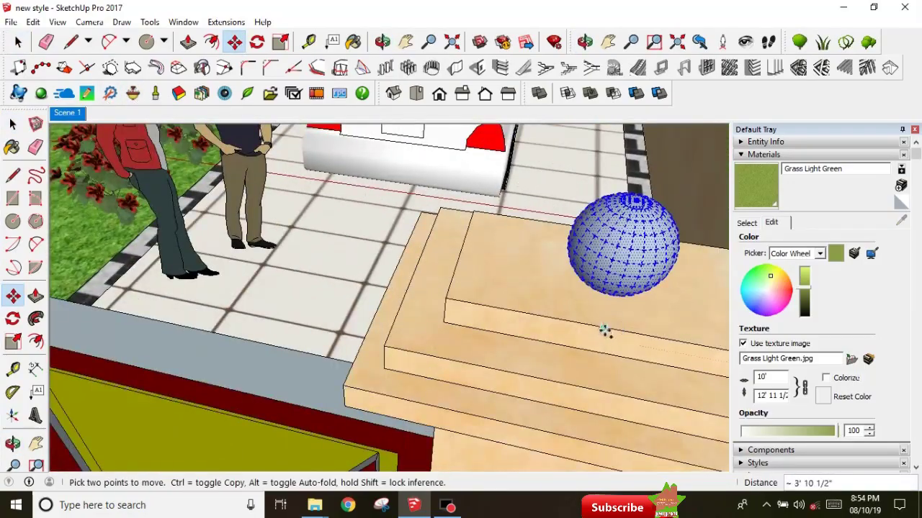
scroll(605, 319, down, 5)
click(605, 319)
scroll(220, 255, up, 3)
click(238, 248)
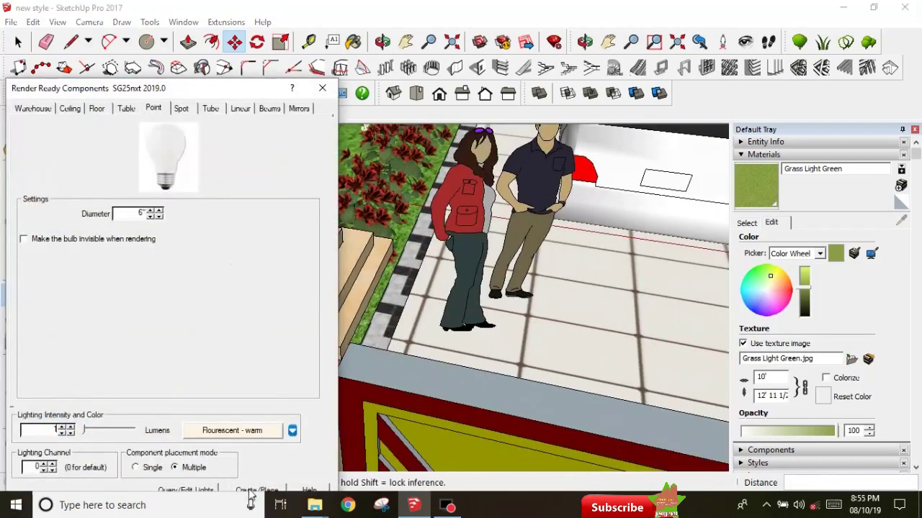
- Create a 2-inch, 1-lumen point light and place it at the gate pillar
click(252, 491)
scroll(415, 267, down, 2)
scroll(415, 267, down, 2)
scroll(411, 267, up, 3)
scroll(412, 232, up, 2)
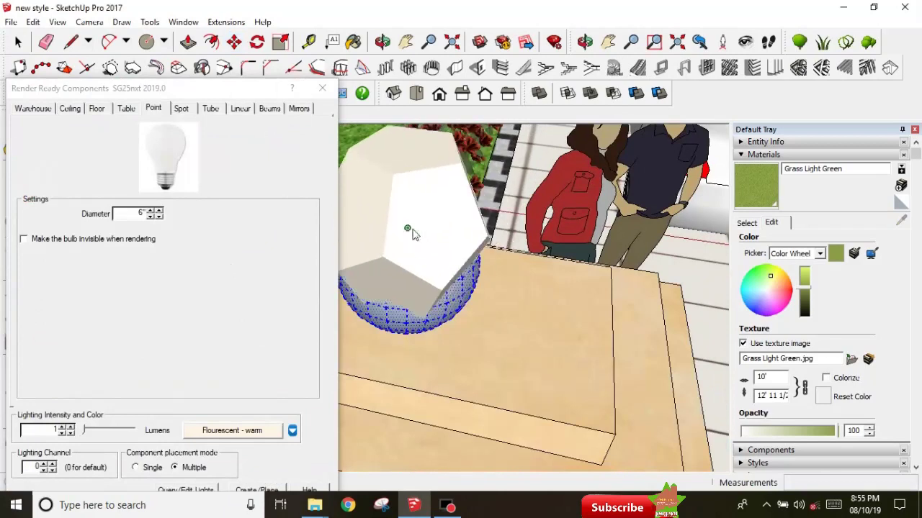
click(416, 247)
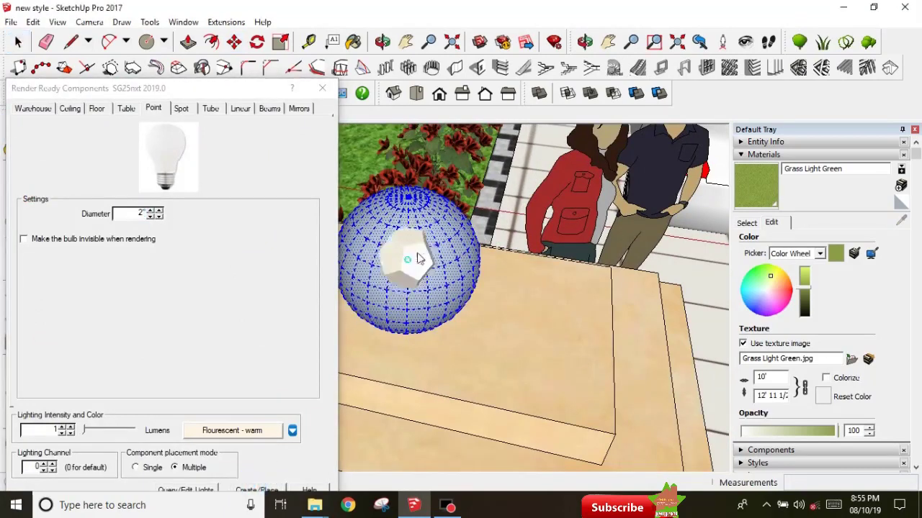
click(408, 249)
- Orbit around the pillar sphere to check where the new light sits
scroll(403, 216, down, 3)
scroll(432, 280, down, 3)
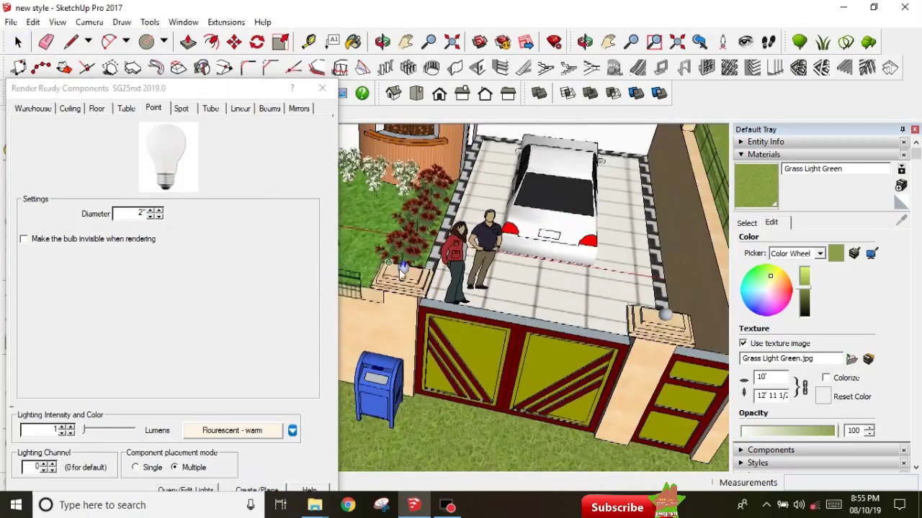
scroll(404, 281, up, 3)
scroll(403, 280, up, 3)
scroll(399, 281, down, 3)
scroll(400, 280, up, 3)
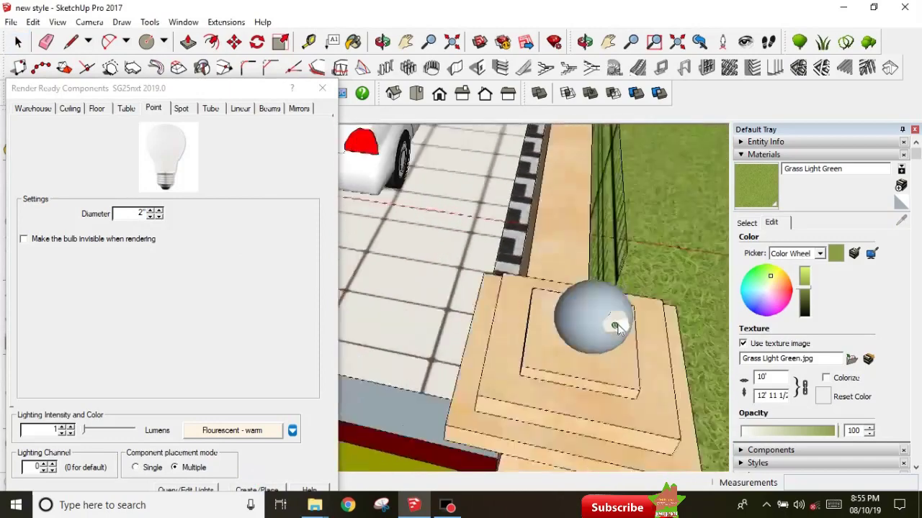
middle_drag(432, 281, 360, 342)
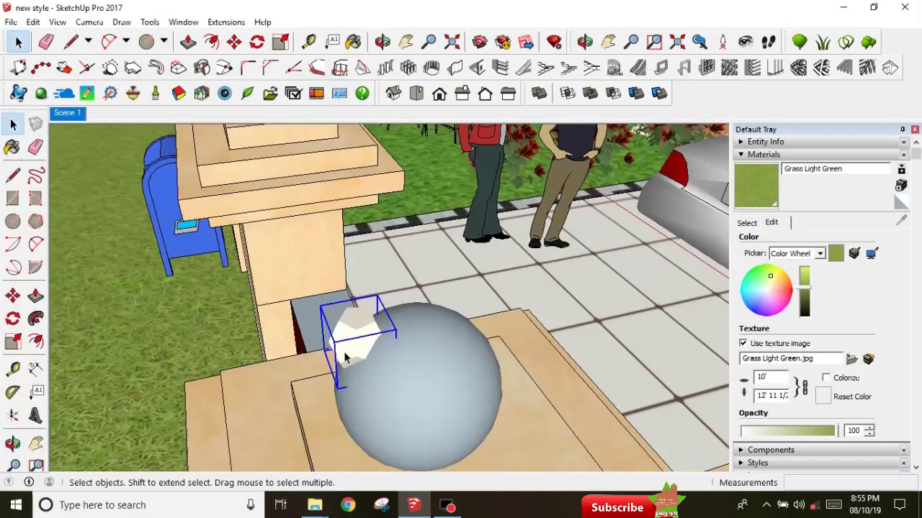
key(m)
scroll(404, 335, down, 3)
mouse_move(569, 367)
middle_down()
mouse_move(526, 309)
mouse_move(425, 351)
mouse_move(396, 264)
middle_up()
scroll(531, 304, up, 3)
key(space)
- Move the point light down so it sits inside the pillar sphere
key(m)
click(489, 299)
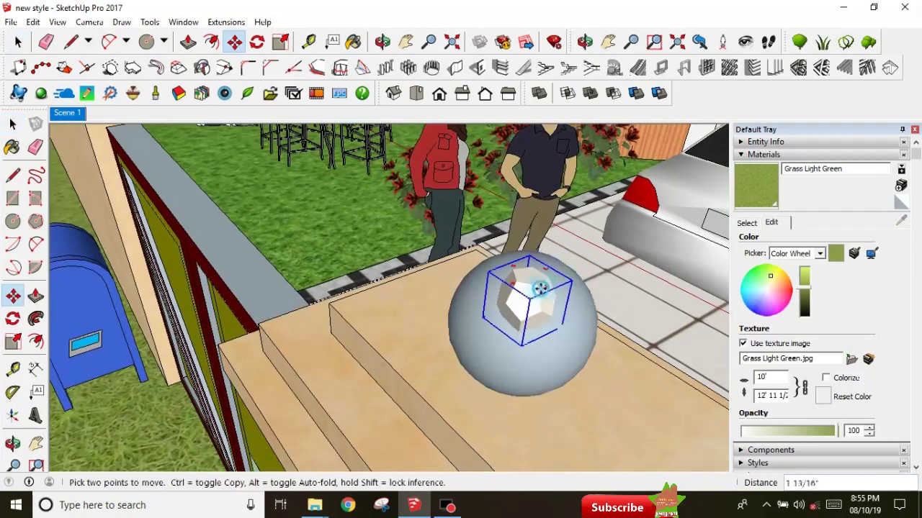
middle_drag(504, 278, 482, 274)
mouse_move(495, 325)
middle_down()
mouse_move(419, 374)
mouse_move(469, 312)
mouse_move(286, 301)
middle_up()
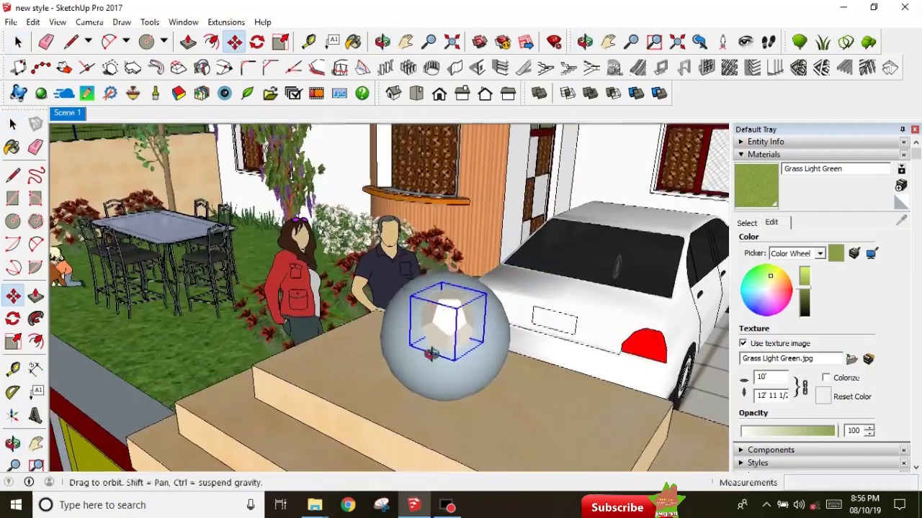
middle_drag(360, 329, 491, 376)
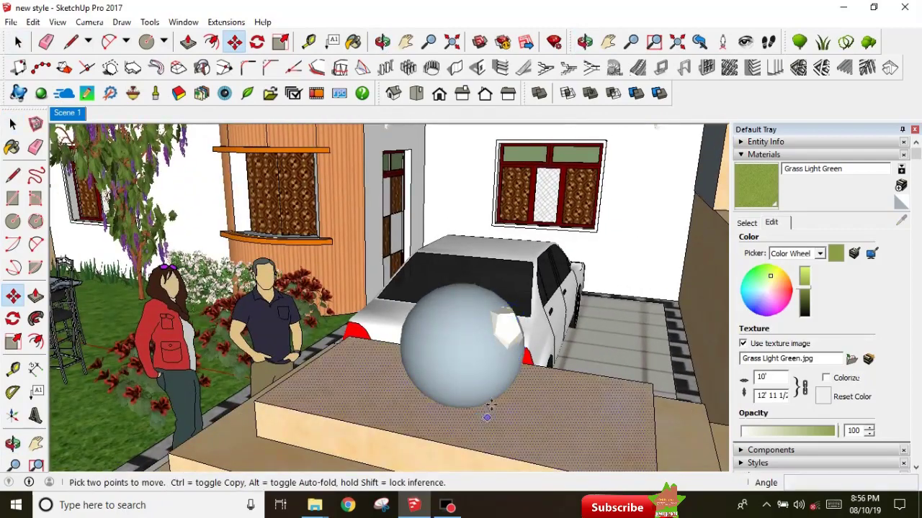
click(494, 329)
mouse_move(465, 304)
middle_down()
mouse_move(407, 348)
mouse_move(278, 319)
mouse_move(406, 301)
middle_up()
click(409, 348)
scroll(408, 332, down, 6)
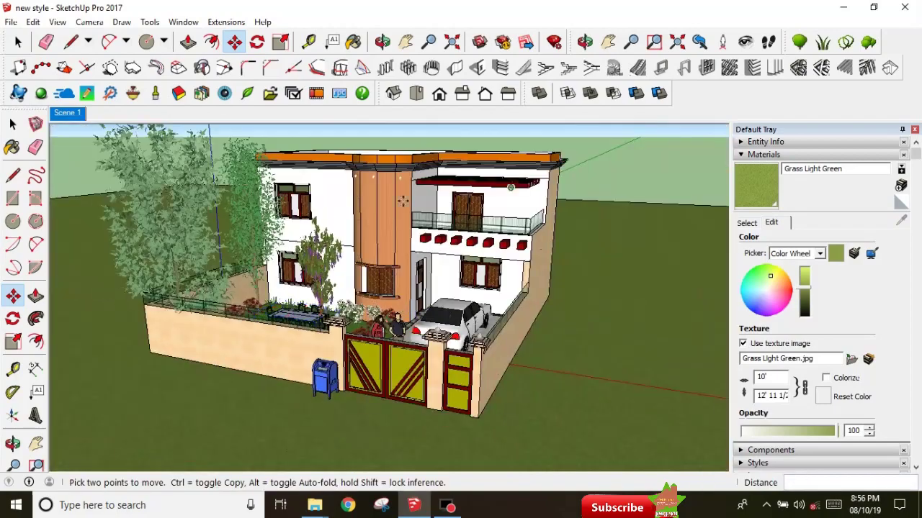
key(space)
scroll(401, 176, up, 4)
scroll(389, 176, up, 4)
- Open the orange-column lamp's Edit Lamp settings, then close them
scroll(385, 177, up, 2)
right_click(384, 176)
mouse_move(432, 452)
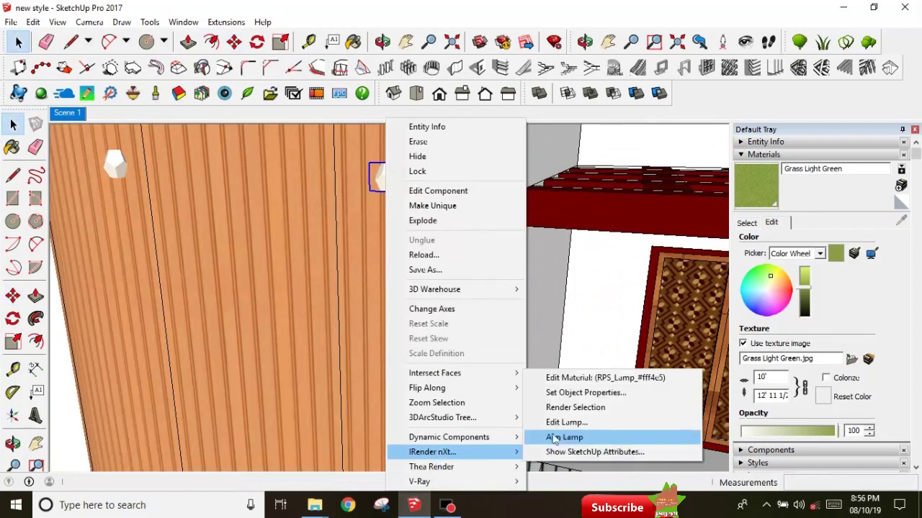
click(563, 424)
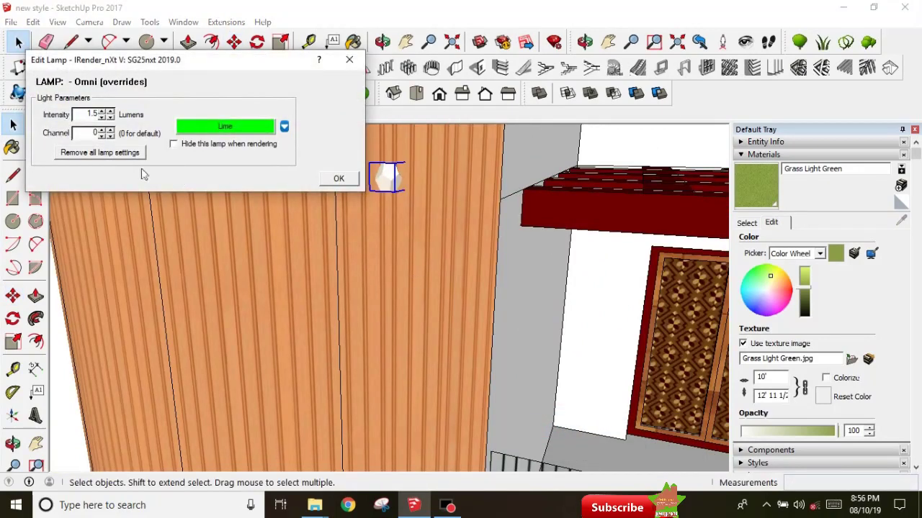
click(339, 180)
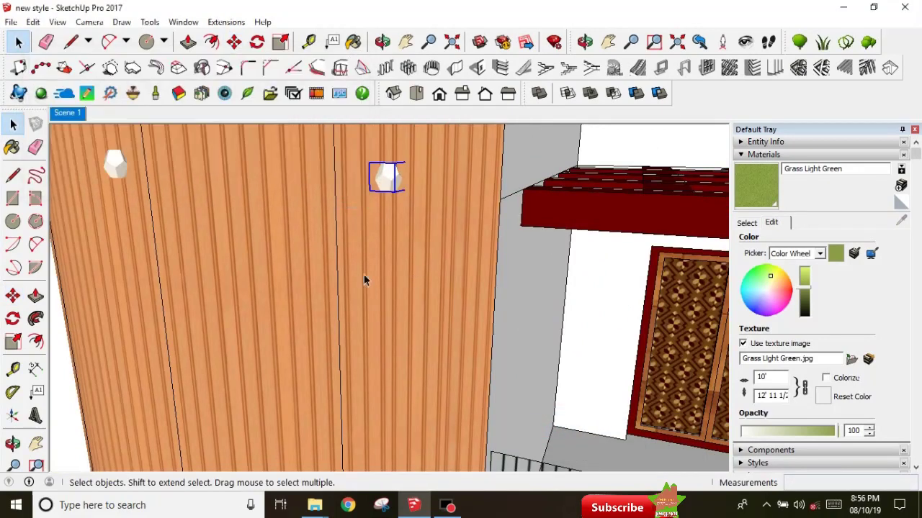
- Open and close the lamp's Set Object Properties dialog twice
right_click(383, 176)
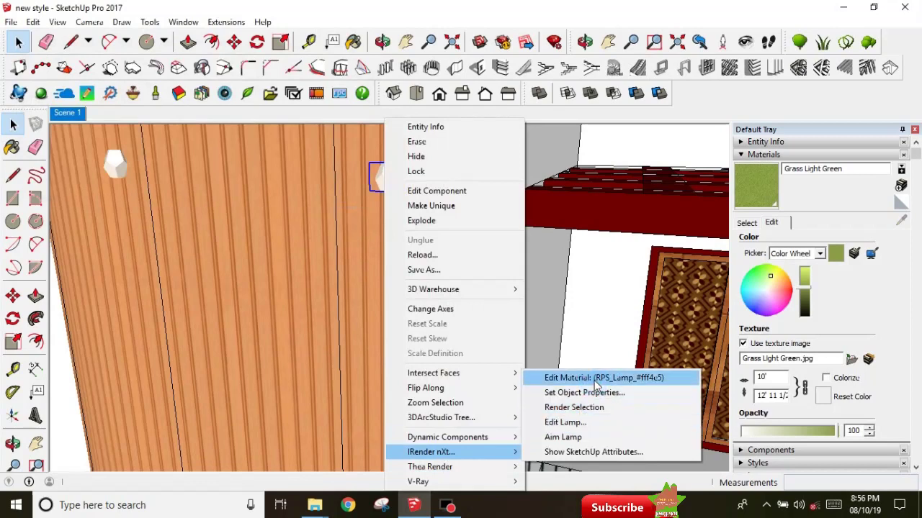
click(625, 392)
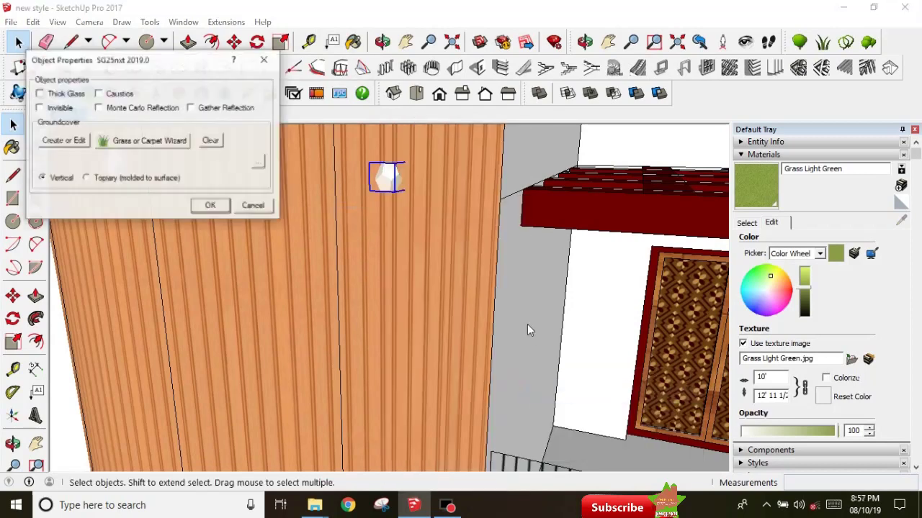
click(254, 206)
right_click(387, 178)
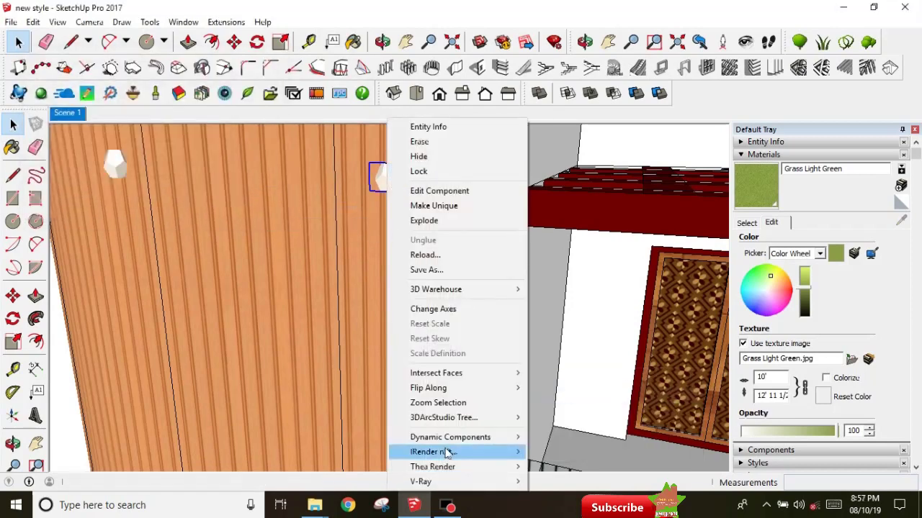
mouse_move(432, 451)
click(587, 393)
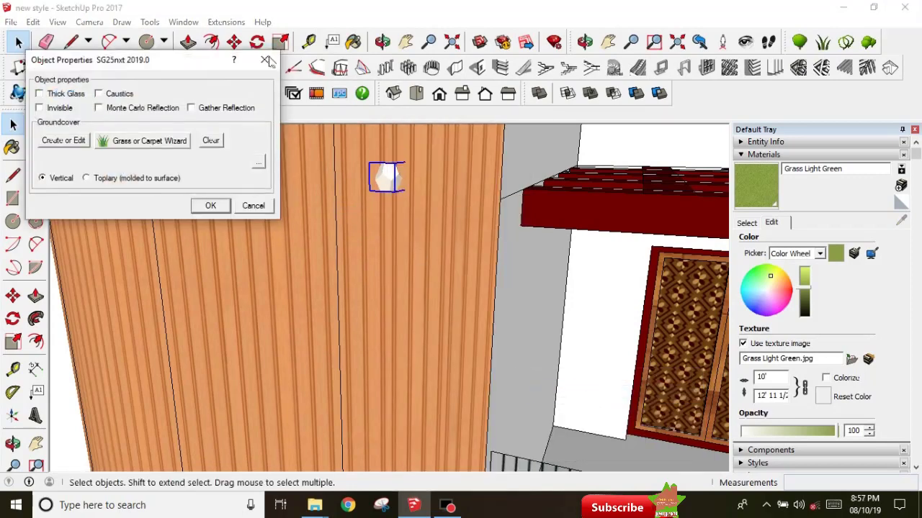
click(252, 205)
- Open the RPS_Lamp_#fff4e5 material editor, review its texture and glow settings, and close it
right_click(389, 178)
click(576, 378)
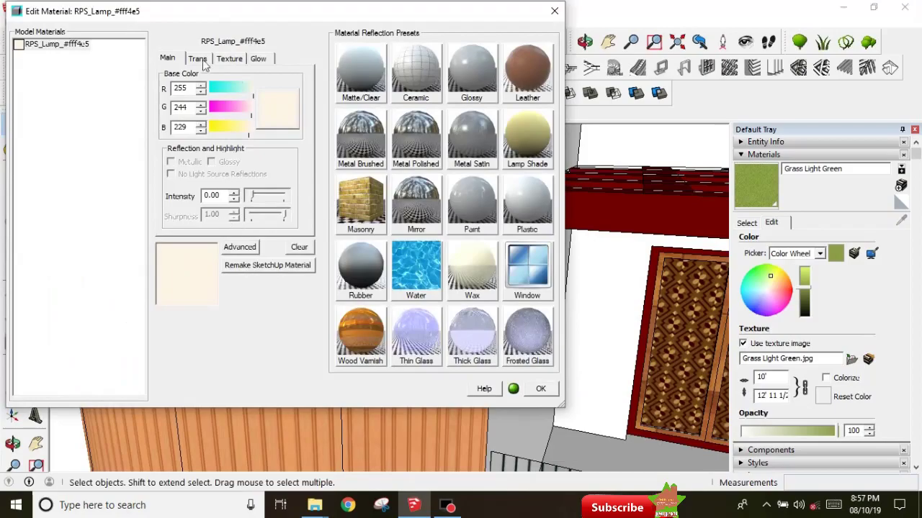
click(230, 58)
click(258, 58)
click(554, 11)
click(67, 113)
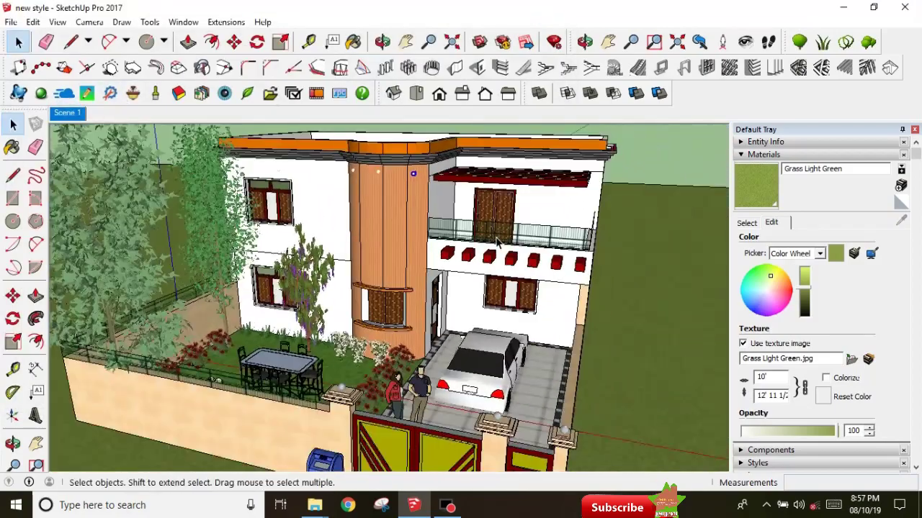
- Orbit and zoom to the driveway with the white car, then open the car for editing
middle_drag(496, 243, 470, 388)
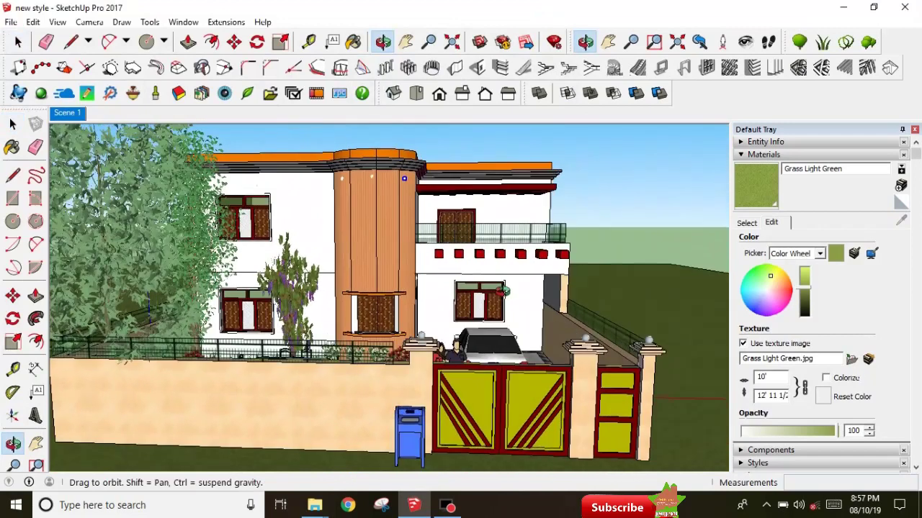
scroll(364, 290, down, 3)
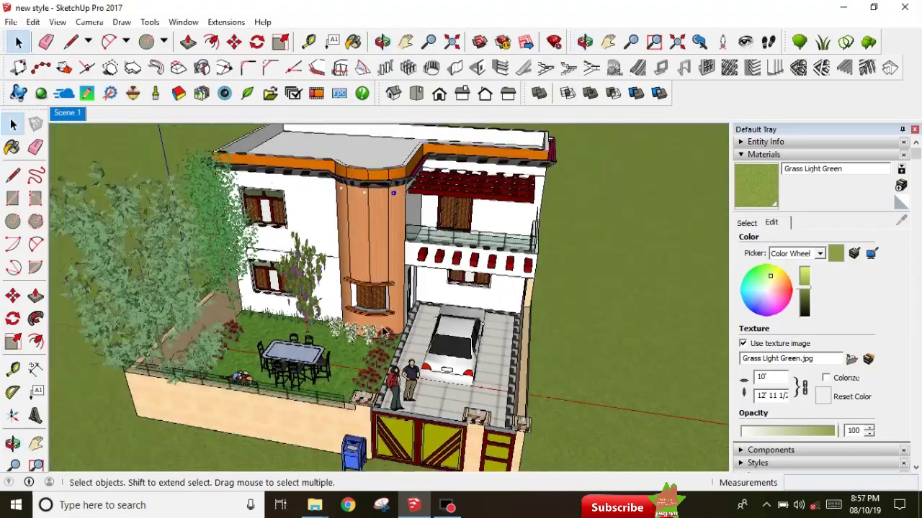
scroll(375, 309, up, 3)
right_click(384, 330)
right_click(67, 113)
click(103, 173)
scroll(472, 382, up, 6)
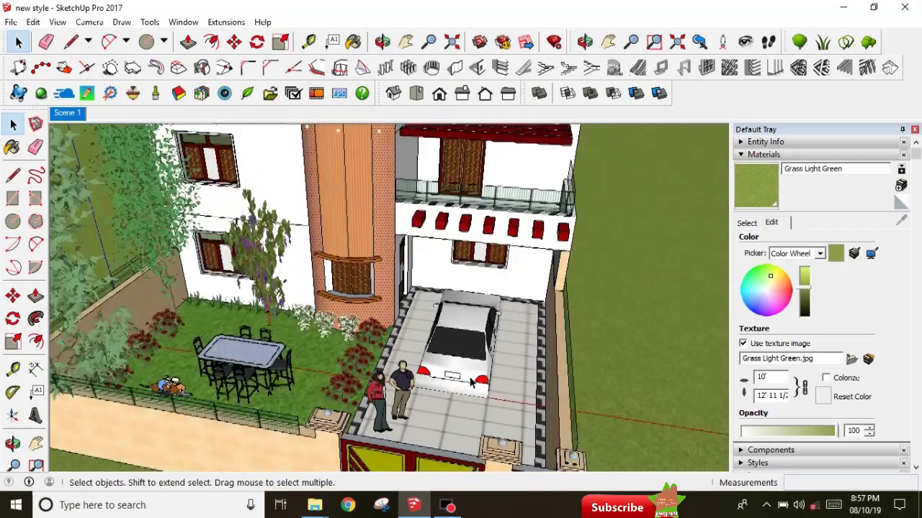
double_click(453, 377)
- Sample the car's white paint material into the Materials editor
click(746, 222)
click(901, 221)
click(476, 356)
click(772, 222)
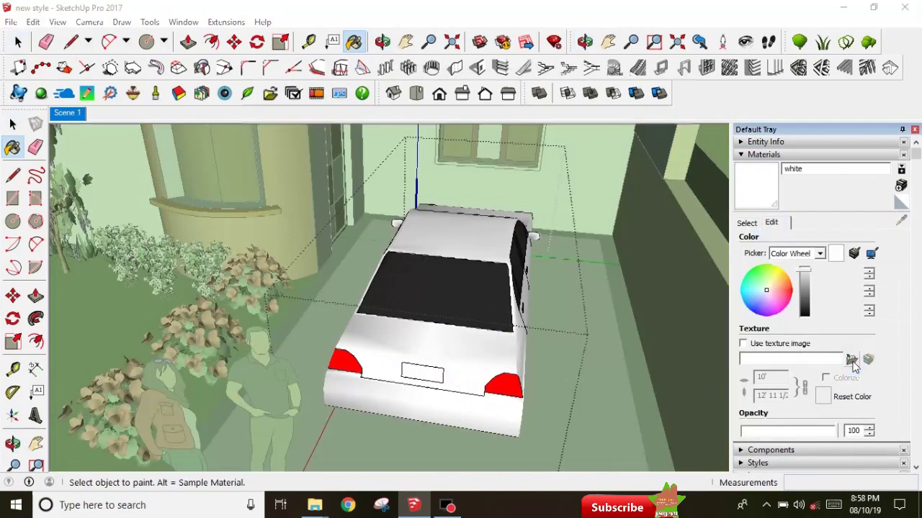
- Apply the brushed aluminum texture image to the material and exit the car component
click(851, 360)
click(582, 372)
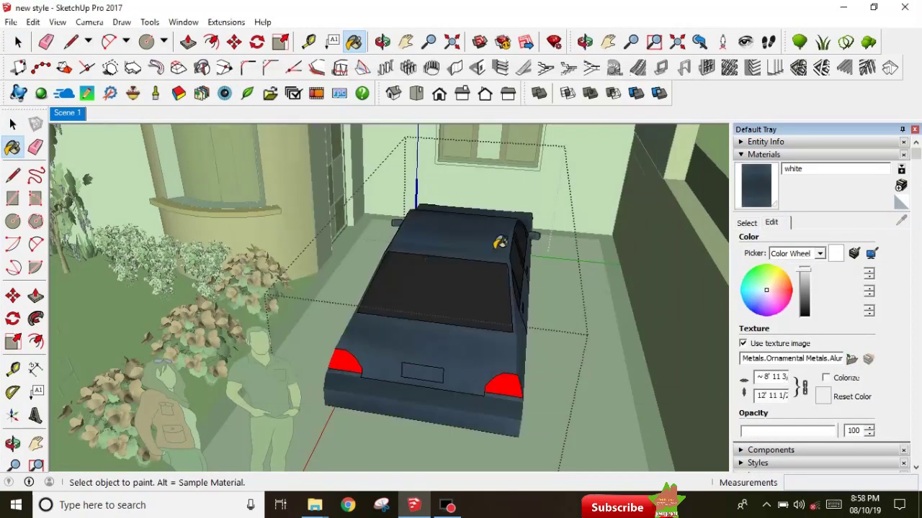
scroll(499, 242, down, 3)
scroll(498, 223, down, 3)
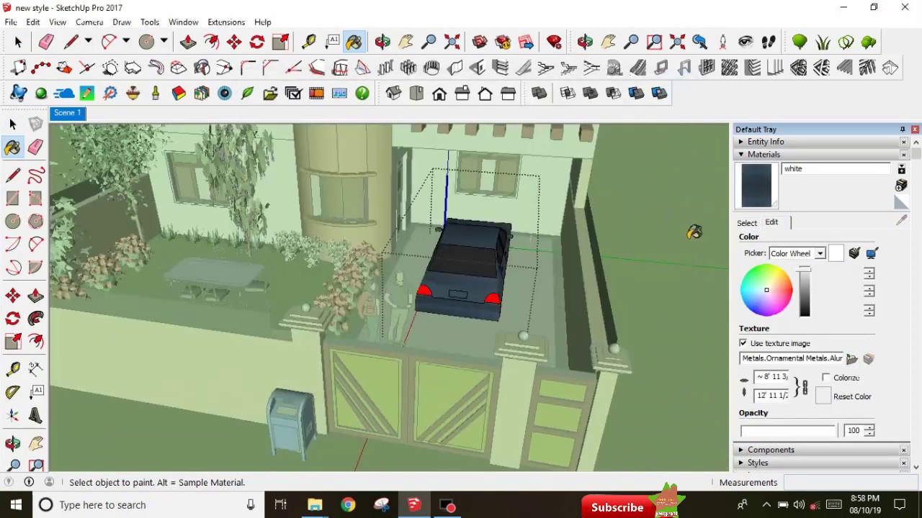
click(682, 84)
scroll(601, 254, down, 2)
scroll(569, 208, down, 2)
key(space)
click(639, 212)
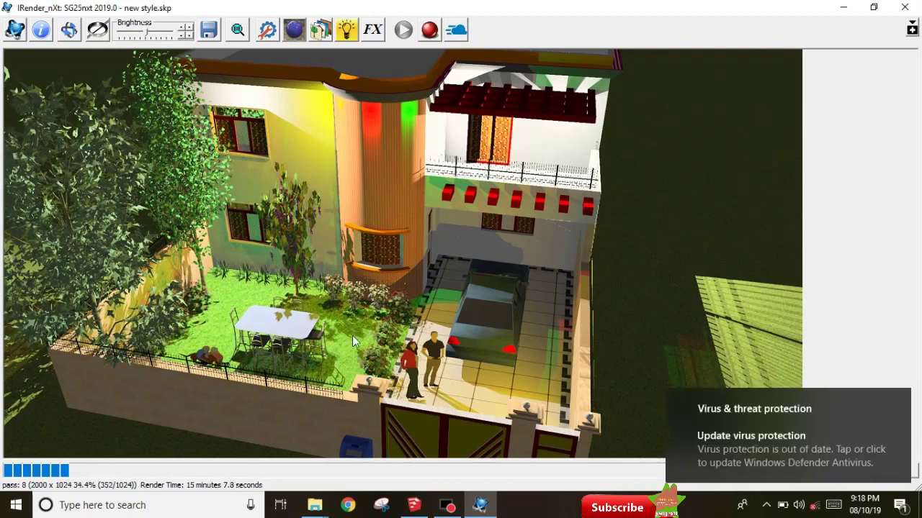
- Dismiss the antivirus notification and close the IRender nXt render window at 40.6%
click(898, 399)
click(453, 227)
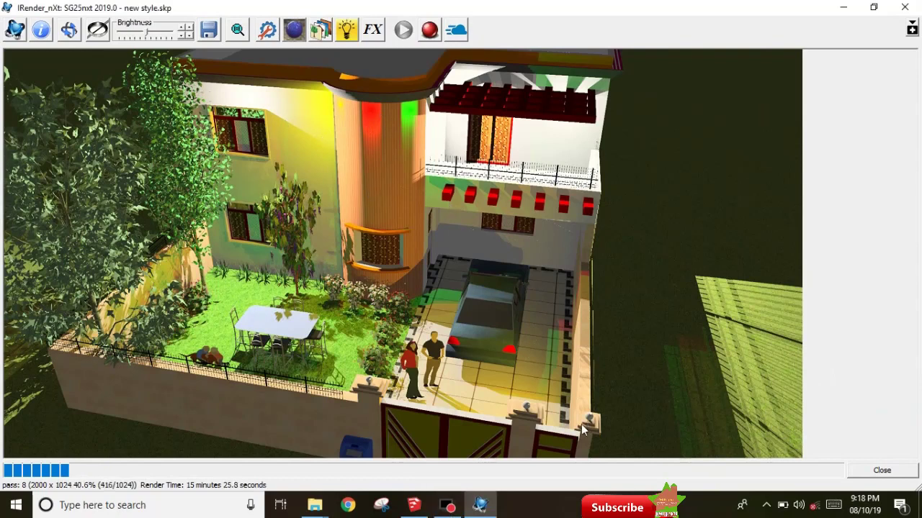
click(904, 8)
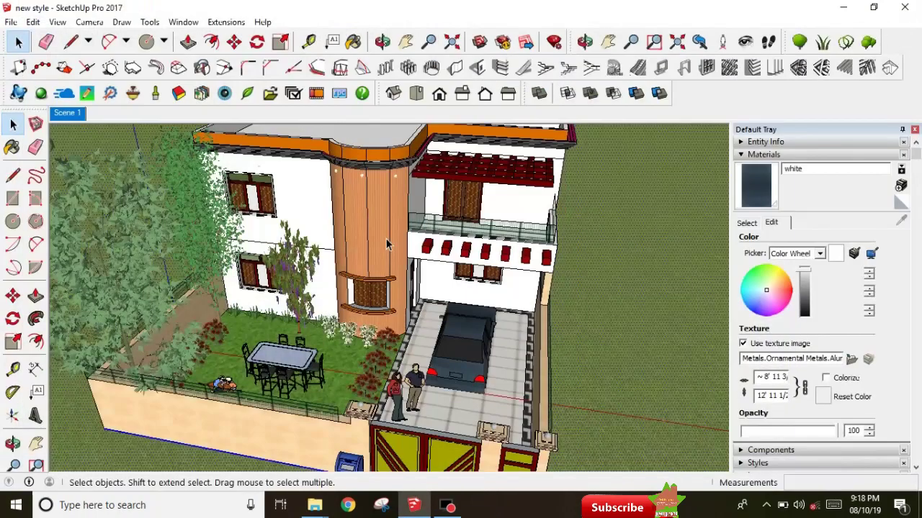
- Set the first two lamps on the orange column to an intensity of 5
scroll(398, 178, up, 4)
scroll(399, 179, up, 4)
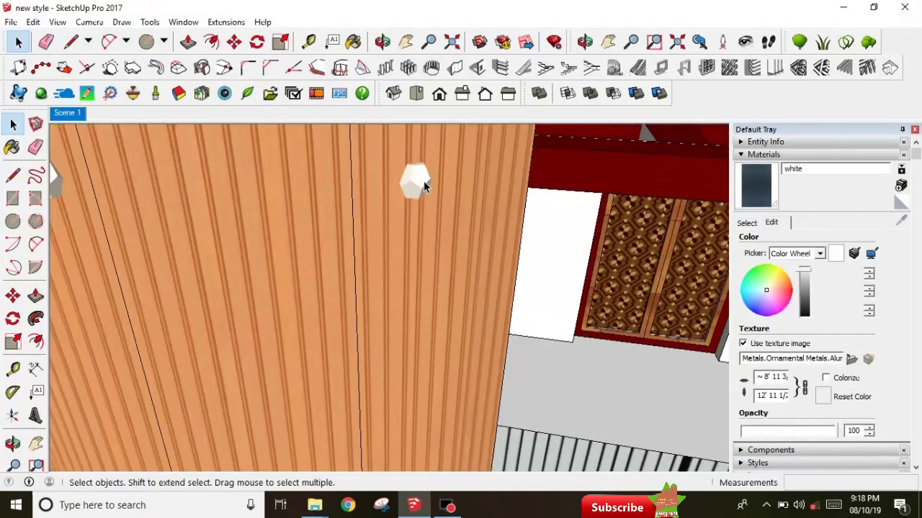
scroll(414, 180, up, 1)
right_click(419, 183)
mouse_move(465, 452)
click(617, 421)
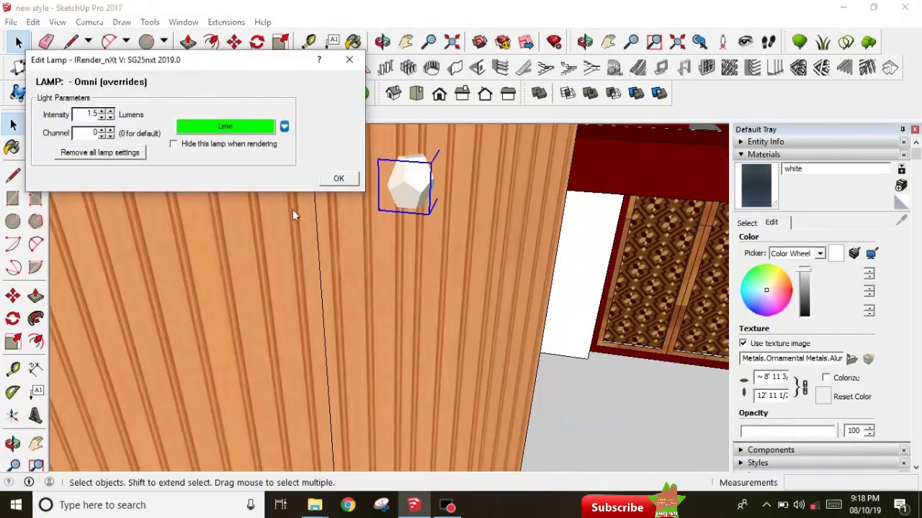
click(87, 113)
text(5)
click(335, 180)
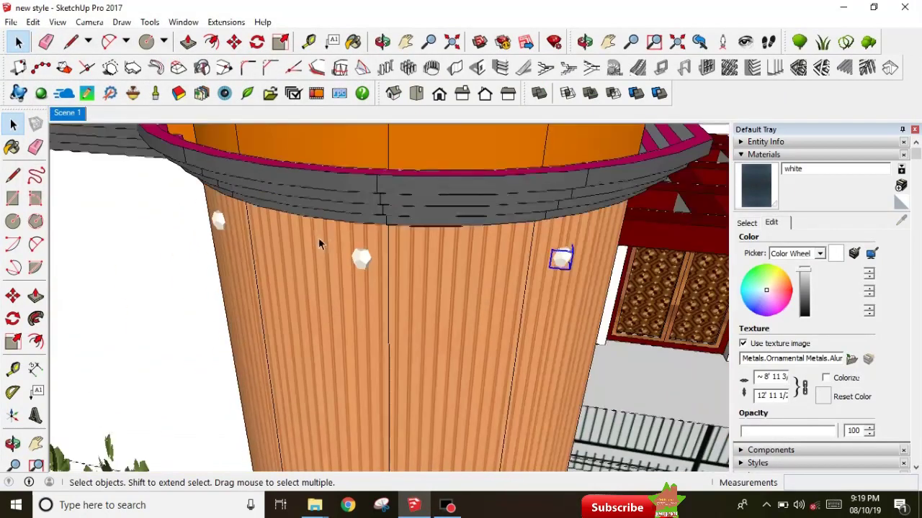
right_click(364, 263)
mouse_move(412, 452)
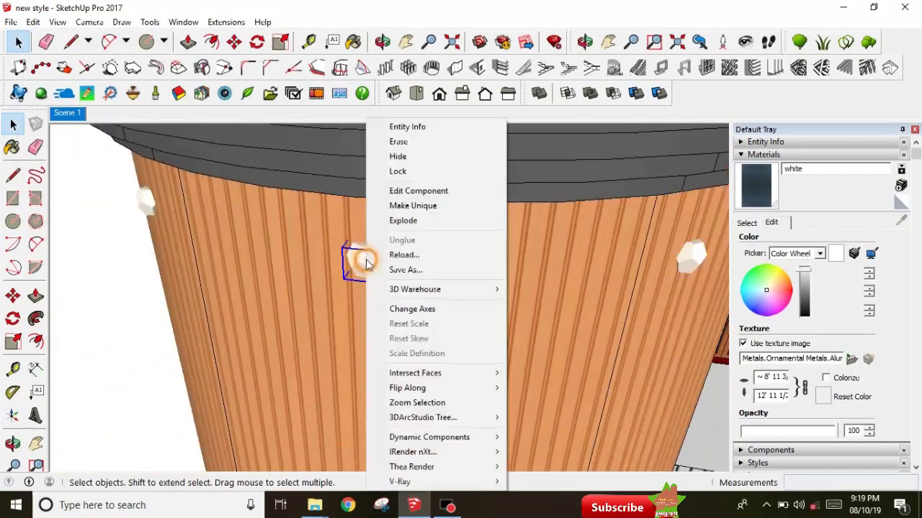
click(546, 422)
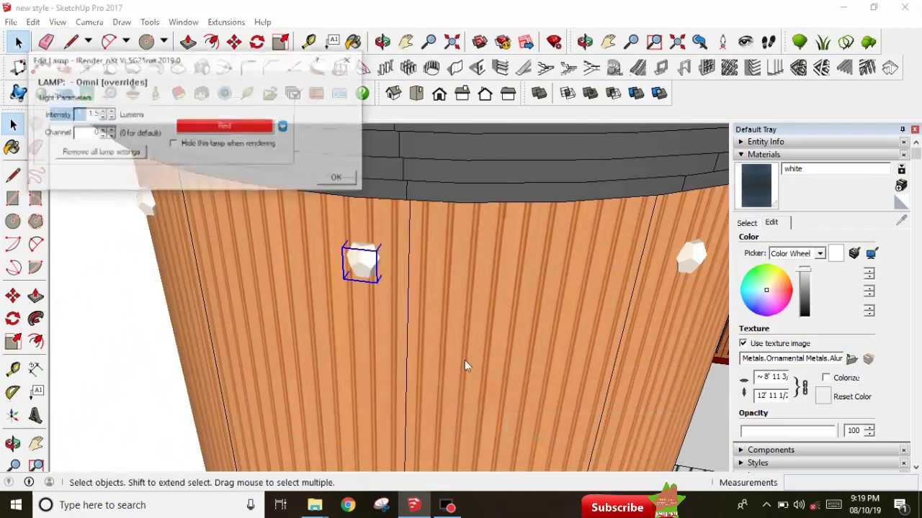
double_click(94, 114)
text(5)
click(339, 178)
- Set the left lamp on the column to an intensity of 5 as well
mouse_move(350, 186)
middle_down()
mouse_move(339, 267)
mouse_move(209, 216)
middle_up()
right_click(205, 216)
click(403, 420)
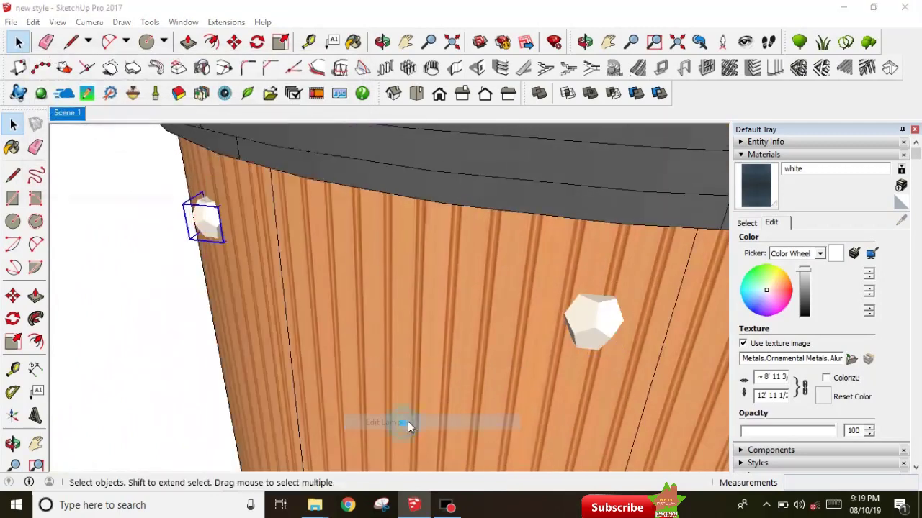
double_click(92, 116)
text(5)
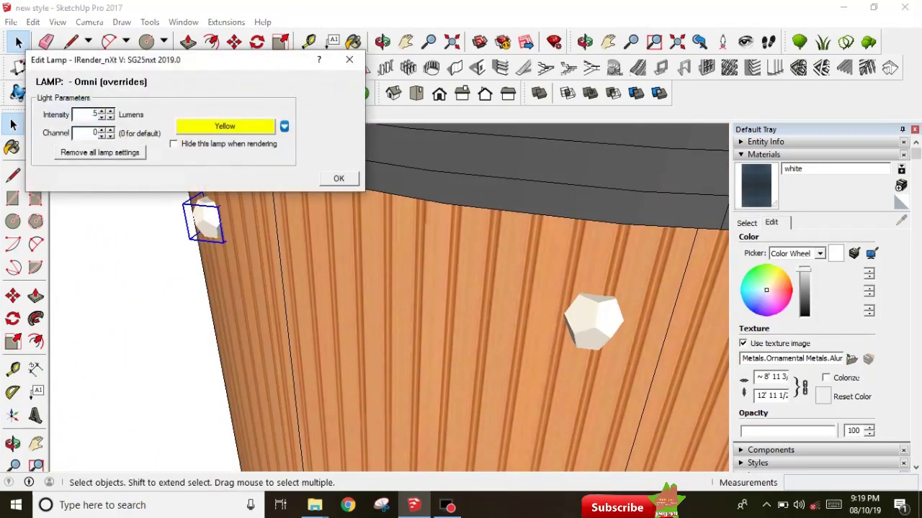
click(333, 179)
mouse_move(402, 222)
middle_down()
mouse_move(376, 264)
mouse_move(437, 263)
mouse_move(255, 240)
middle_up()
right_click(253, 239)
- Replace the wall lamp's 1.5 intensity value by entering 2
mouse_move(301, 452)
click(460, 422)
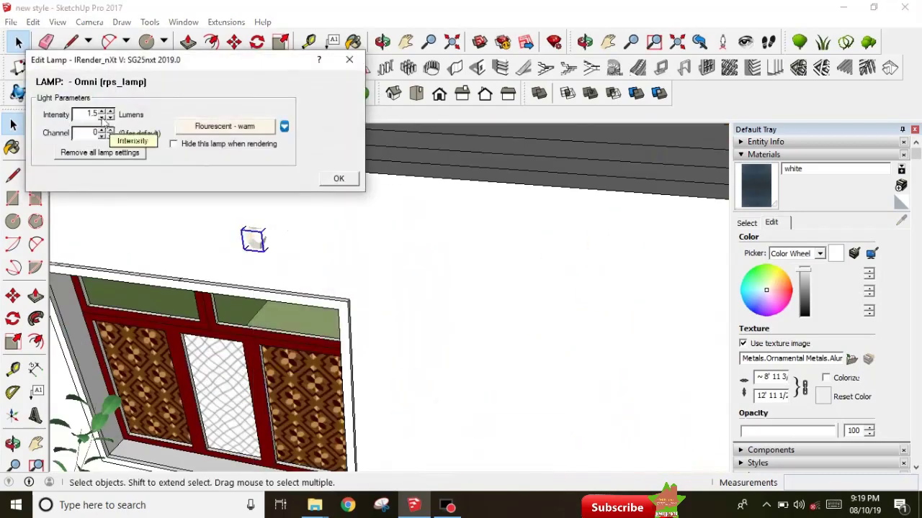
key(BackSpace)
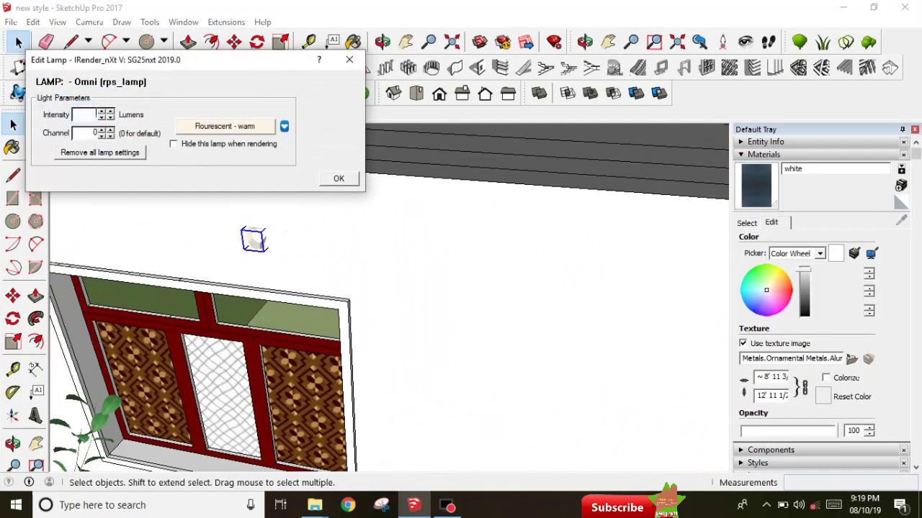
text(2)
click(338, 178)
- Set the side-wall lamp beside the column to an intensity of 5
scroll(265, 223, down, 3)
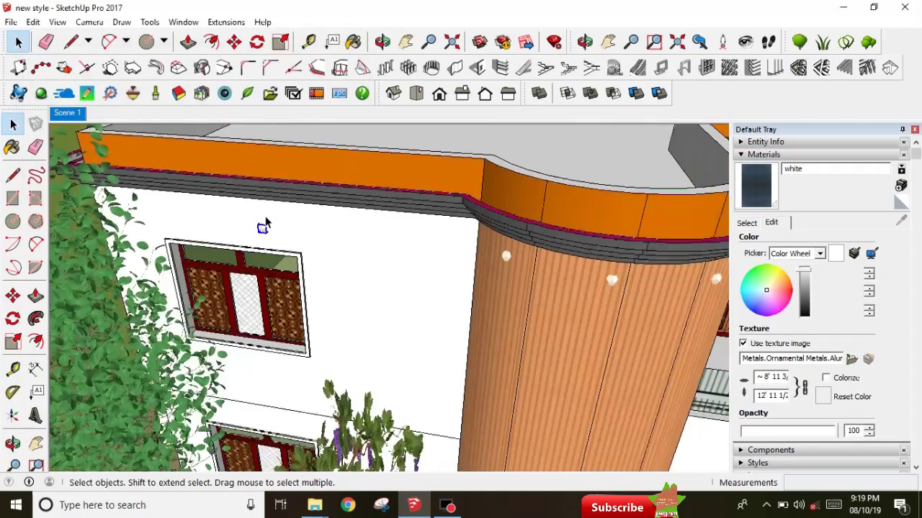
scroll(265, 223, down, 4)
middle_drag(265, 223, 478, 350)
scroll(478, 350, up, 4)
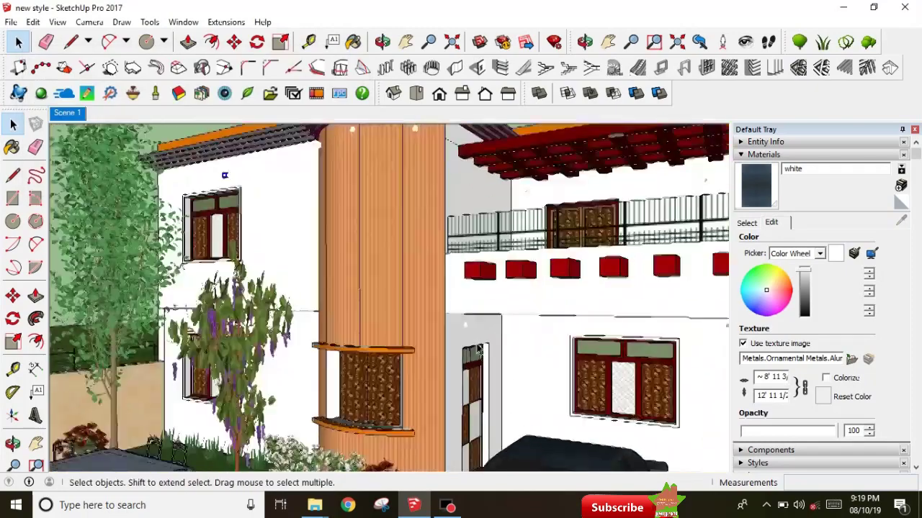
scroll(451, 313, up, 5)
scroll(451, 312, up, 2)
right_click(451, 312)
mouse_move(498, 452)
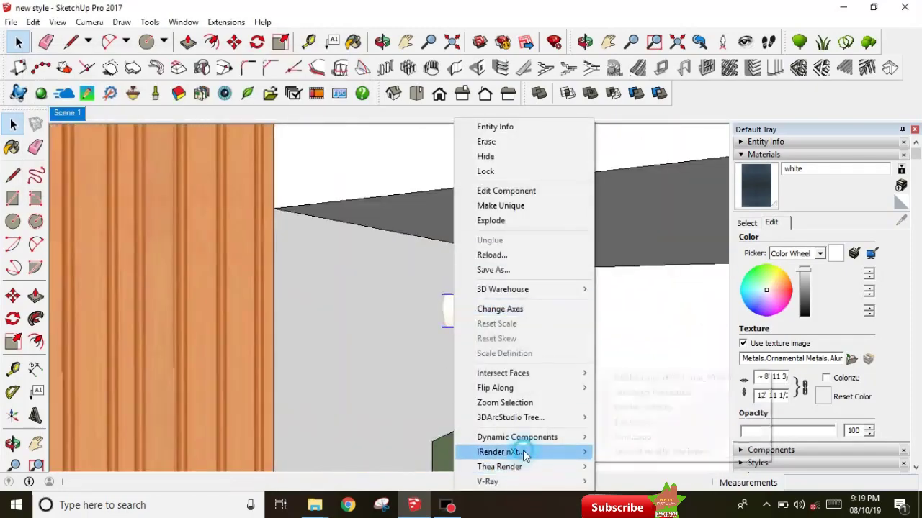
click(641, 362)
double_click(92, 115)
text(5)
click(340, 179)
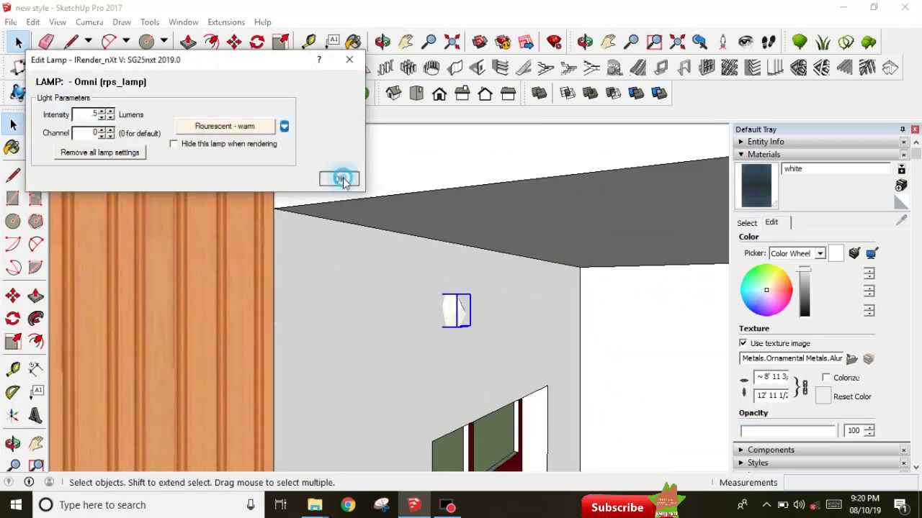
- Set the lamp near the ceiling to an intensity of 5
scroll(422, 332, down, 3)
scroll(432, 288, down, 3)
scroll(446, 239, up, 5)
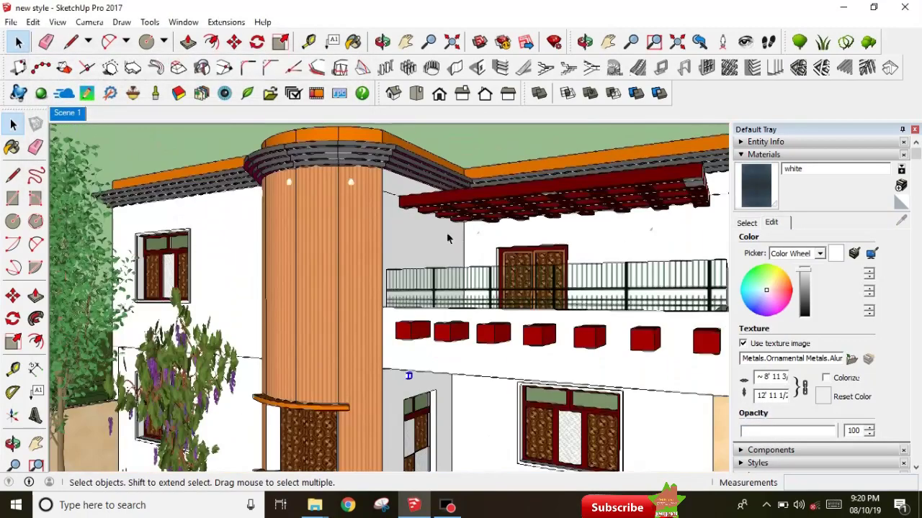
scroll(442, 240, up, 3)
scroll(658, 257, down, 3)
scroll(631, 237, up, 5)
right_click(623, 234)
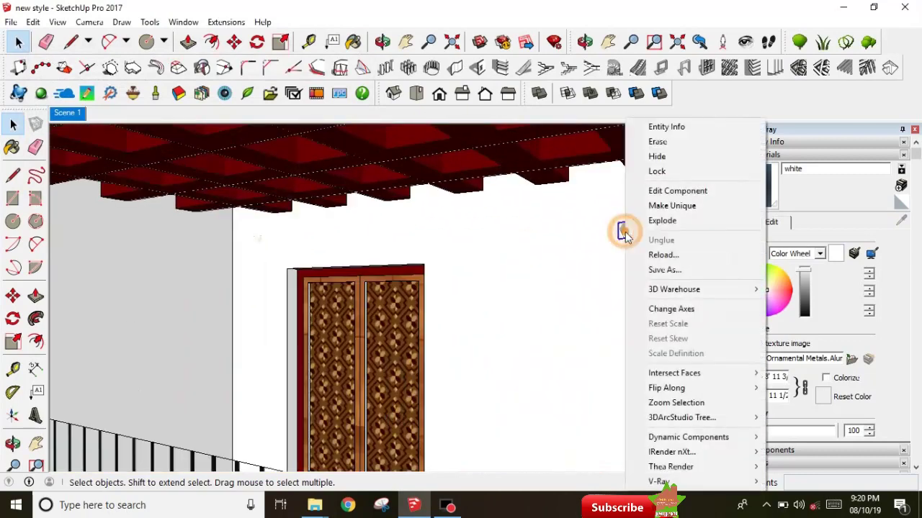
mouse_move(671, 451)
click(508, 425)
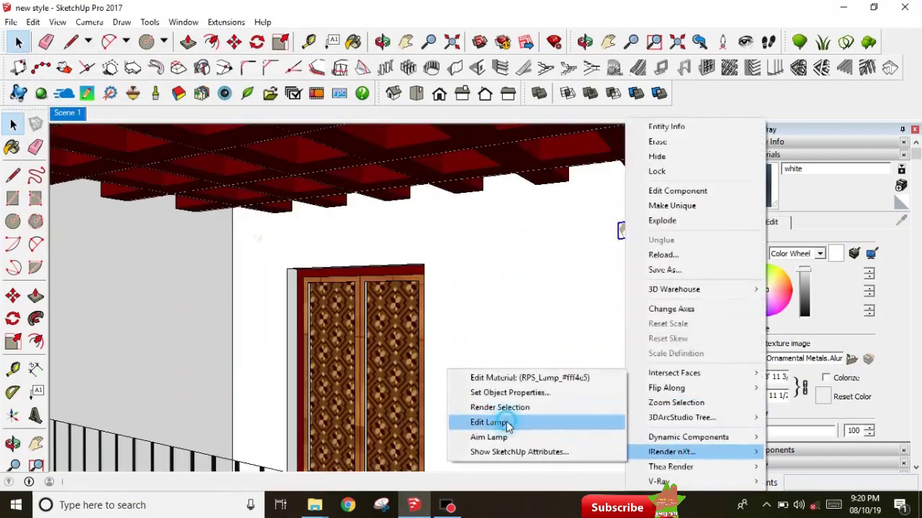
double_click(86, 115)
text(5)
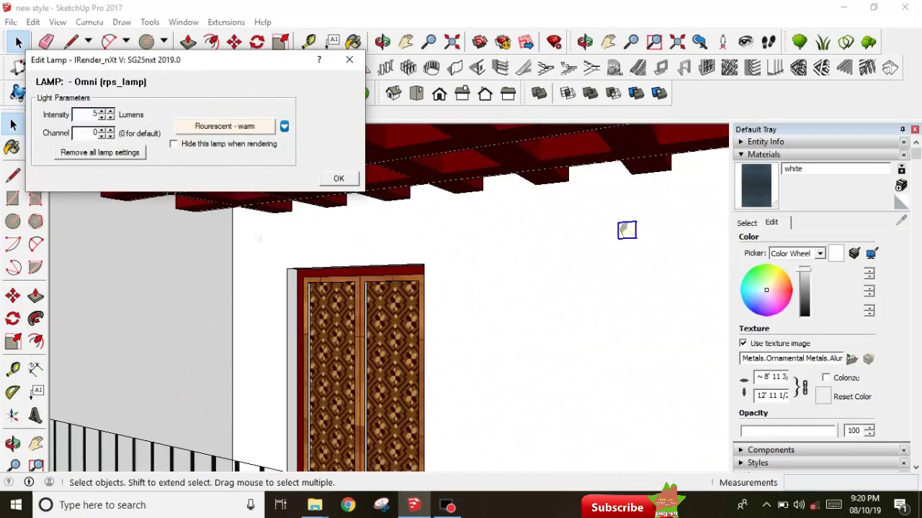
click(339, 178)
scroll(352, 247, up, 3)
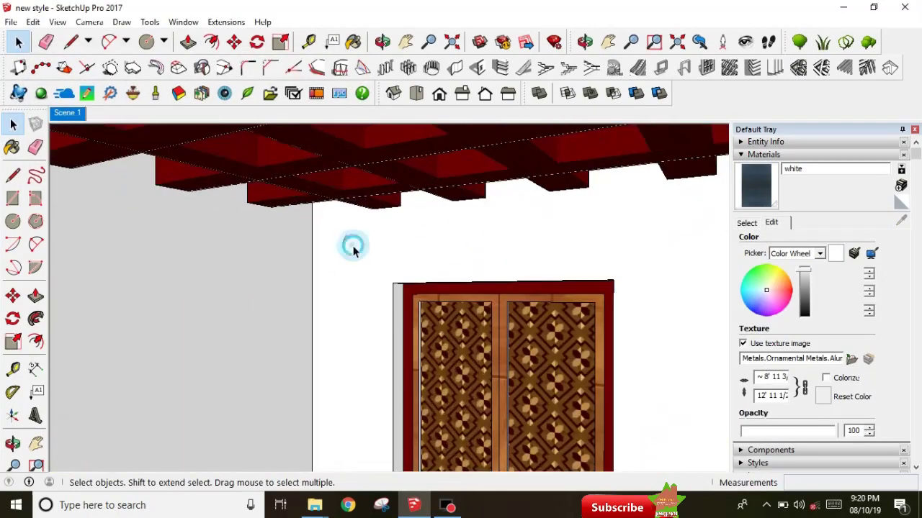
- Orbit and zoom to the lamp on the orange column, then cancel a trial move of it
scroll(482, 268, down, 3)
scroll(495, 281, down, 3)
middle_drag(496, 281, 404, 263)
scroll(388, 259, up, 3)
scroll(380, 258, up, 2)
scroll(380, 258, down, 3)
scroll(432, 393, up, 2)
scroll(438, 388, up, 2)
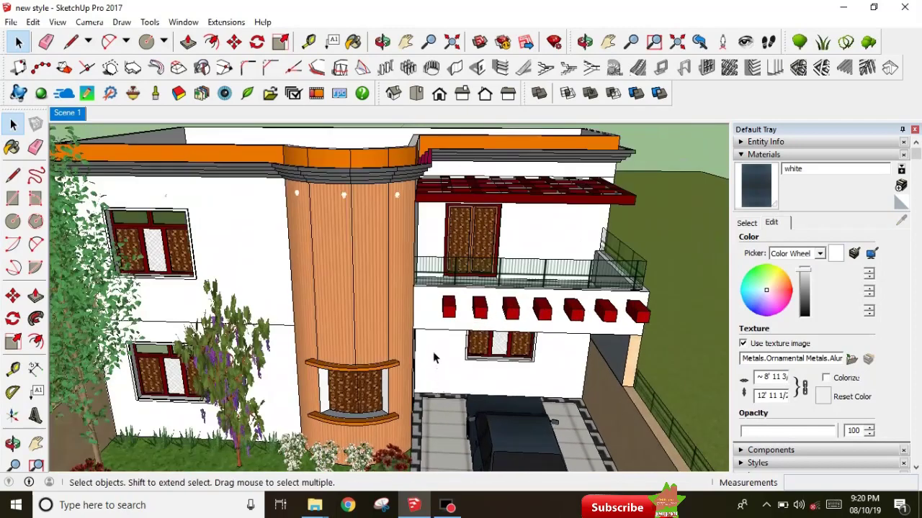
key(m)
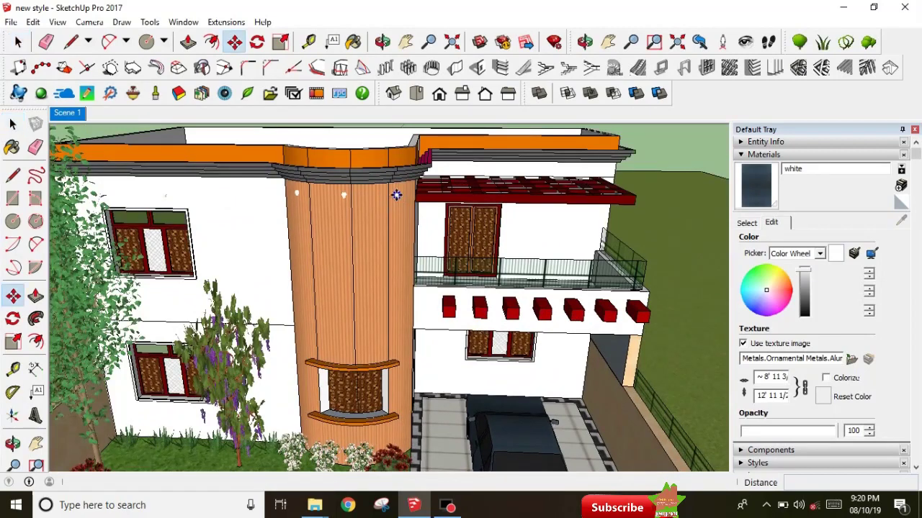
scroll(609, 144, up, 3)
scroll(714, 173, down, 2)
scroll(714, 172, down, 5)
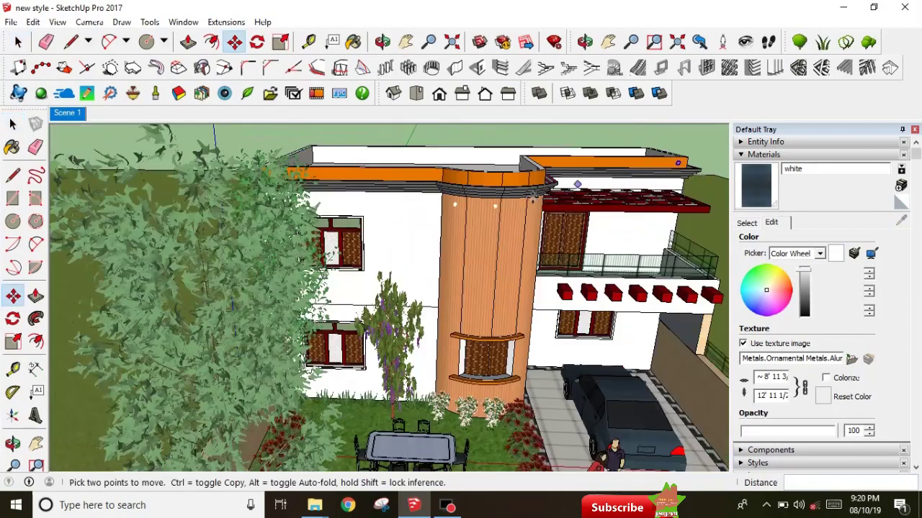
scroll(461, 205, up, 5)
scroll(461, 206, up, 2)
click(457, 201)
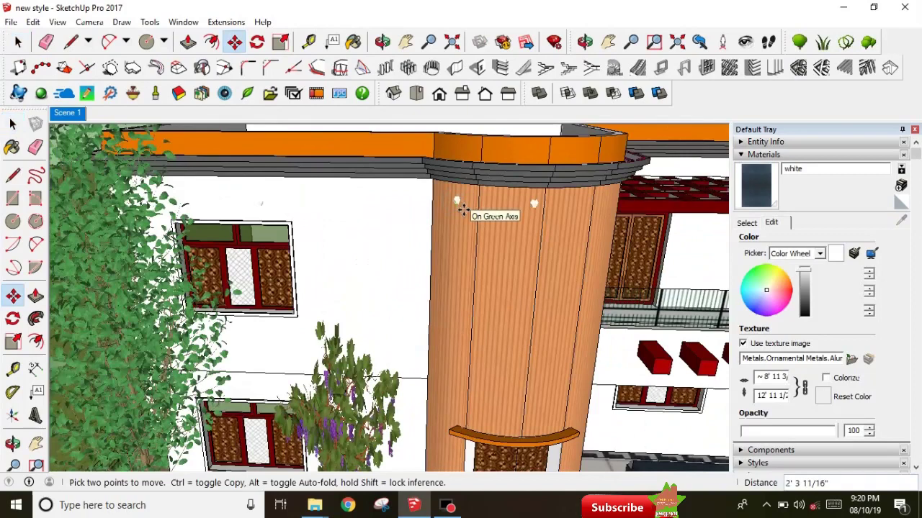
key(space)
scroll(460, 209, up, 2)
scroll(456, 201, up, 2)
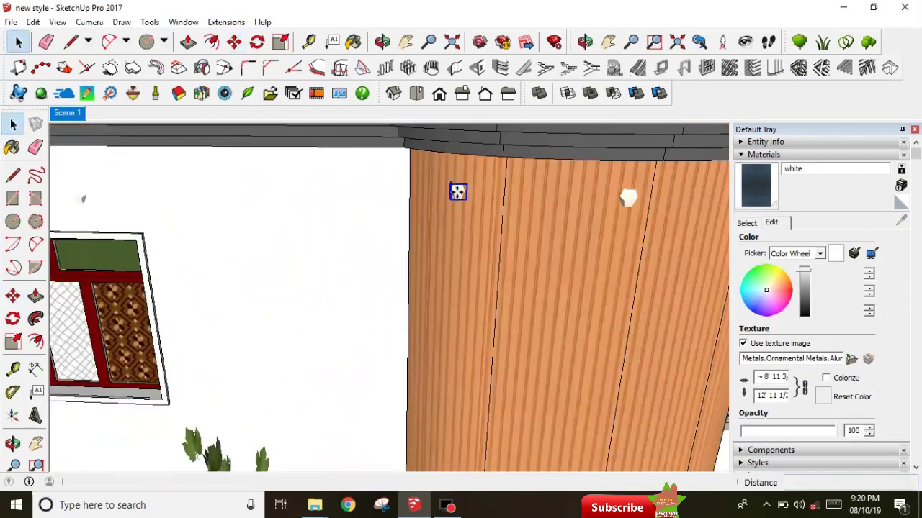
- Orbit steeply over the orange fascia and cancel a trial move of its white lamp
key(m)
middle_drag(595, 264, 363, 187)
scroll(363, 187, up, 3)
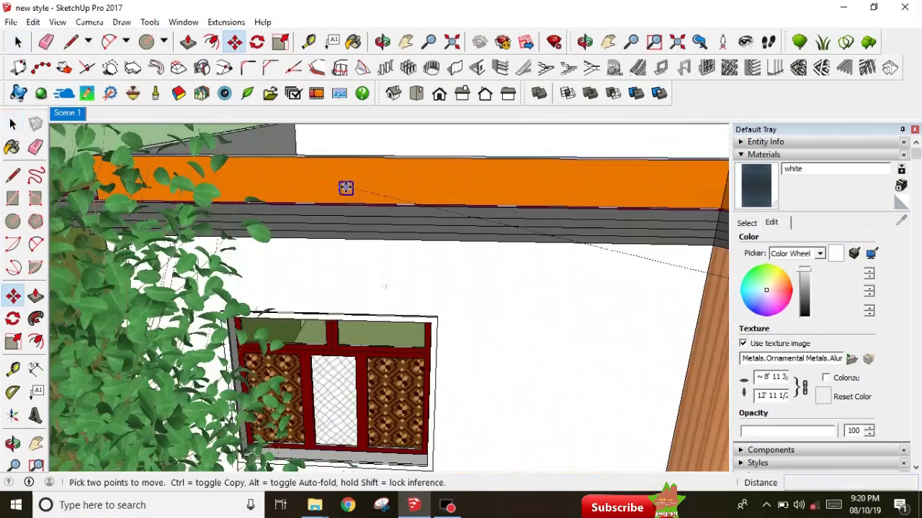
scroll(350, 188, up, 2)
scroll(195, 168, up, 2)
mouse_move(160, 173)
middle_down()
mouse_move(108, 209)
mouse_move(226, 148)
middle_up()
click(223, 150)
key(Escape)
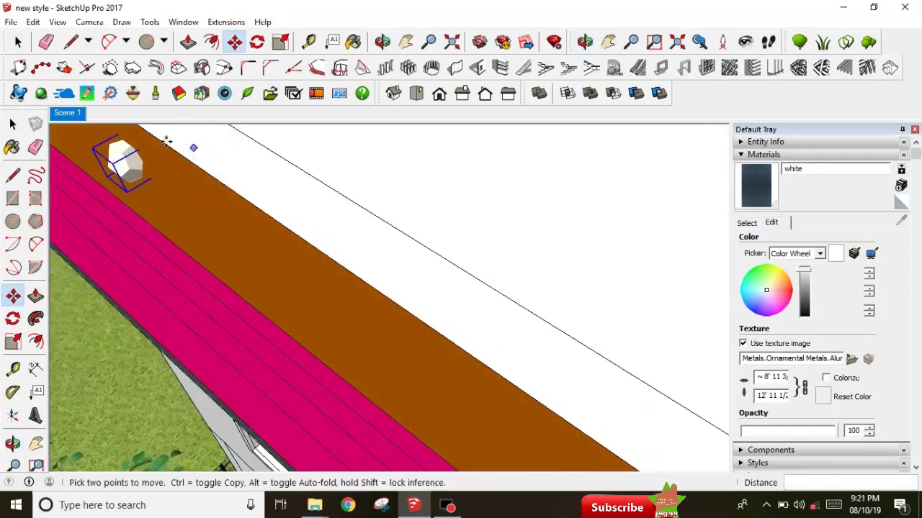
scroll(165, 142, down, 3)
scroll(165, 142, down, 3)
scroll(165, 141, down, 3)
scroll(517, 249, up, 4)
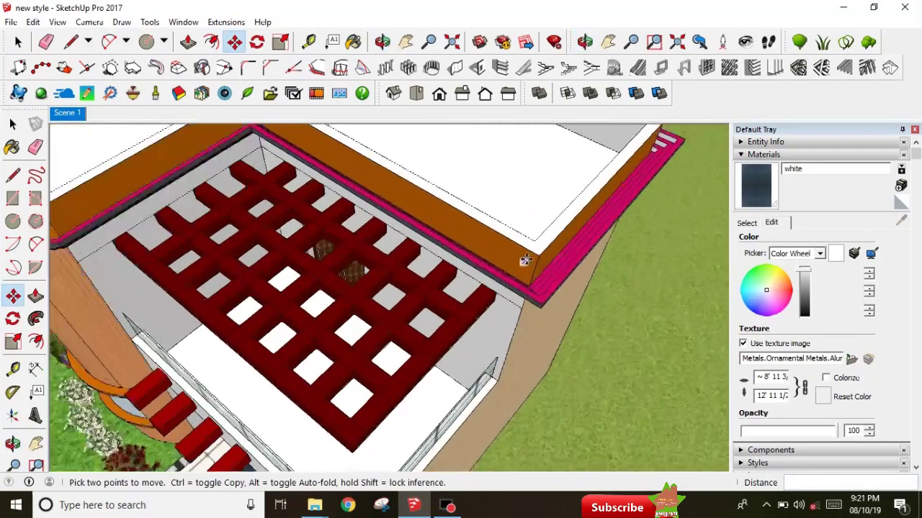
scroll(517, 248, up, 4)
scroll(504, 248, up, 2)
key(space)
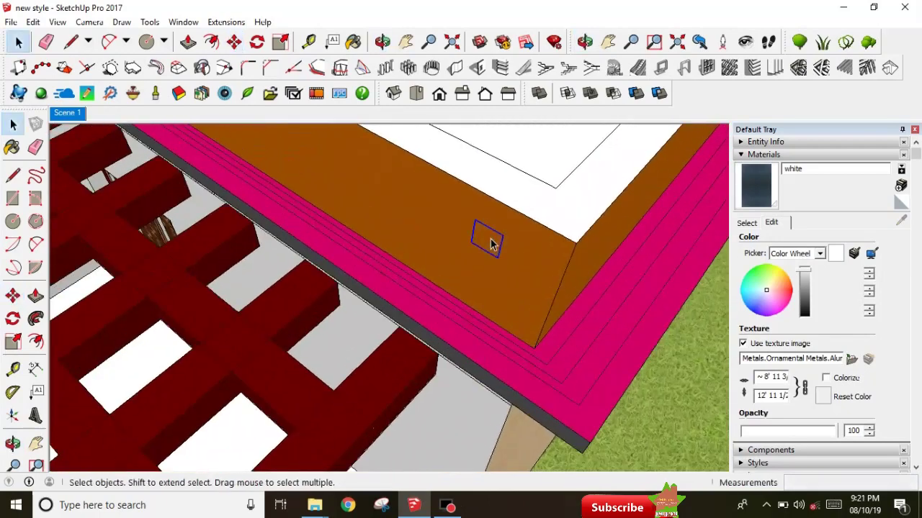
- Try moving the fascia lamp again, cancel it, and zoom out to the whole house
key(m)
click(589, 191)
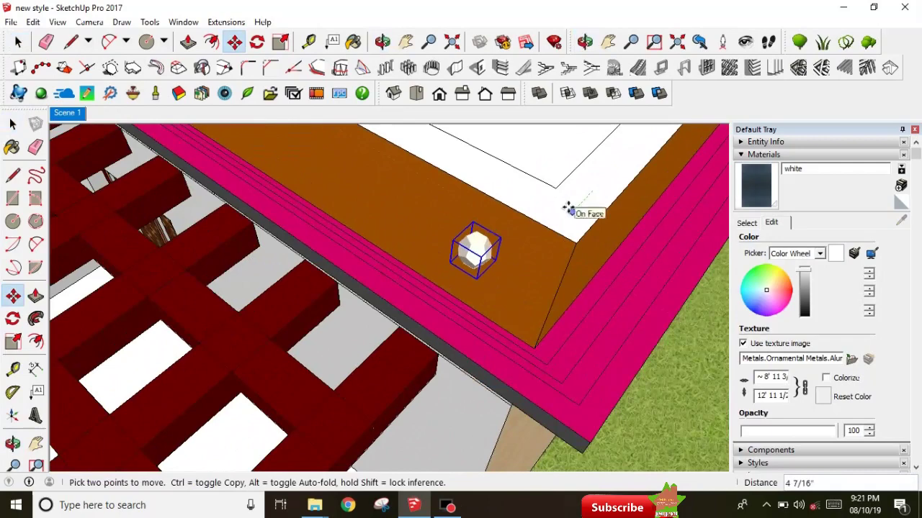
scroll(574, 203, down, 3)
key(space)
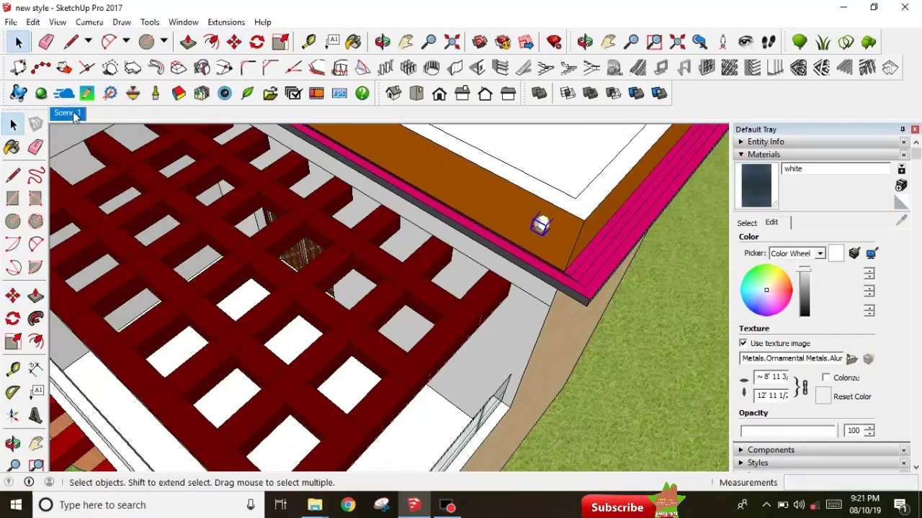
scroll(432, 238, down, 3)
scroll(436, 234, down, 2)
scroll(437, 232, down, 2)
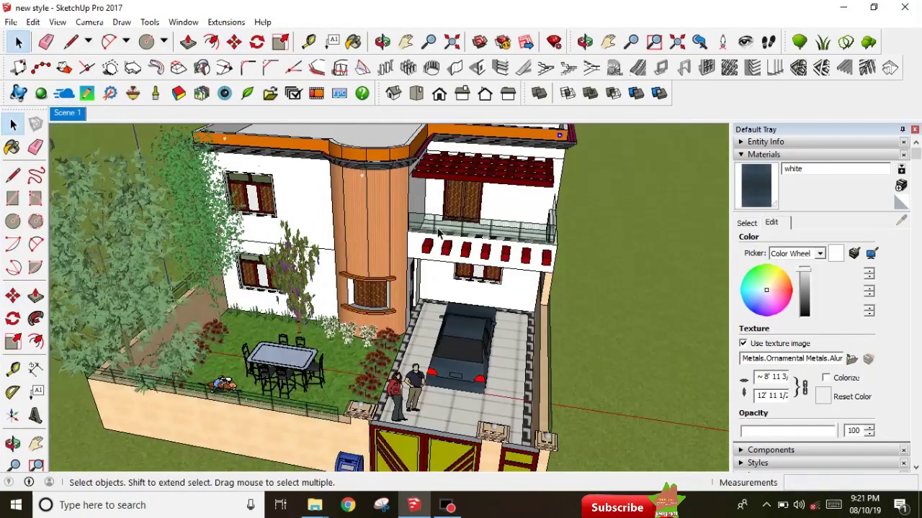
- Choose the Interior No Sun preset in IRender nXt Rendering Settings, then collapse Materials and expand the style settings
click(19, 93)
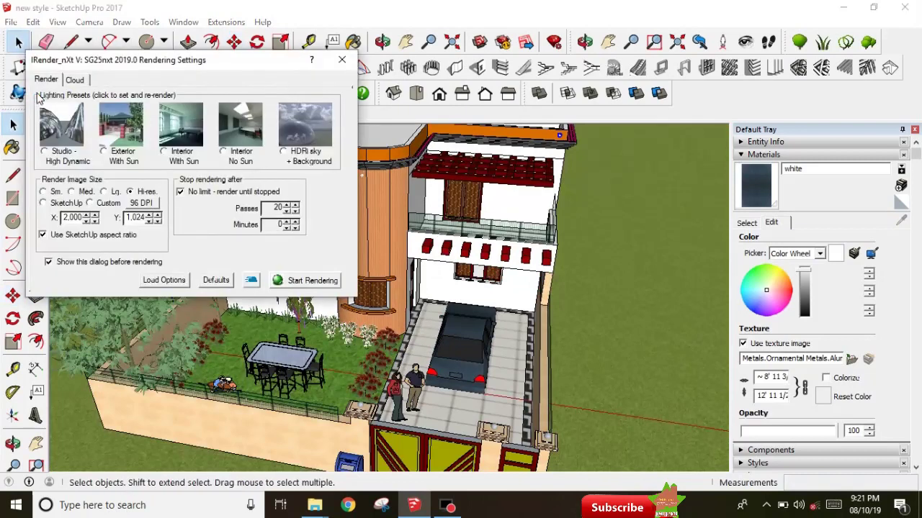
click(223, 153)
click(342, 60)
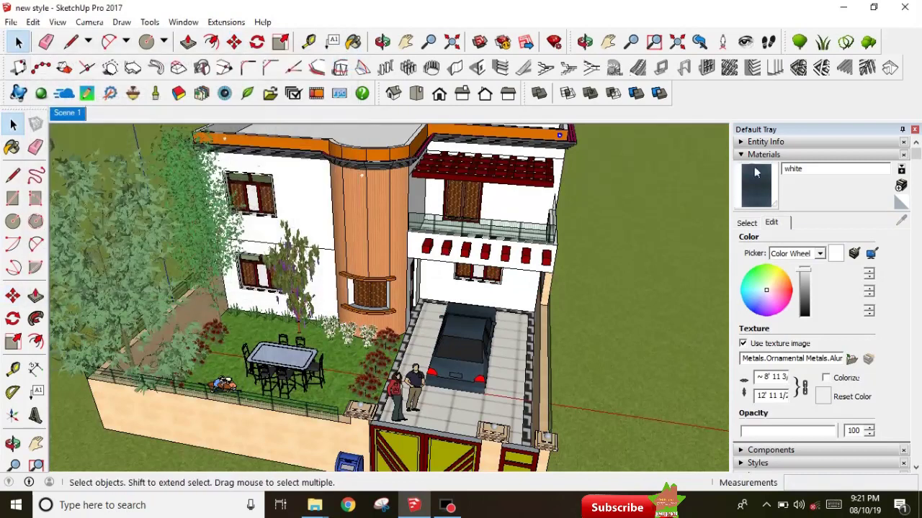
click(743, 151)
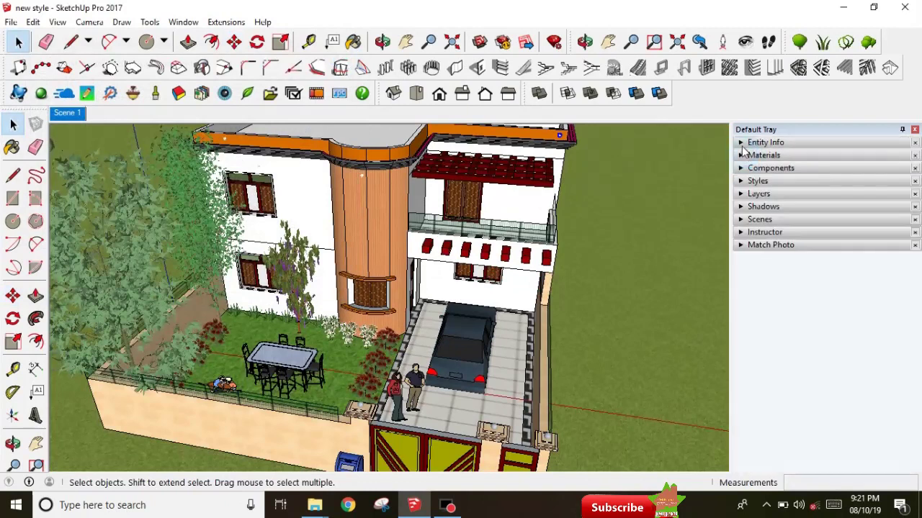
click(777, 207)
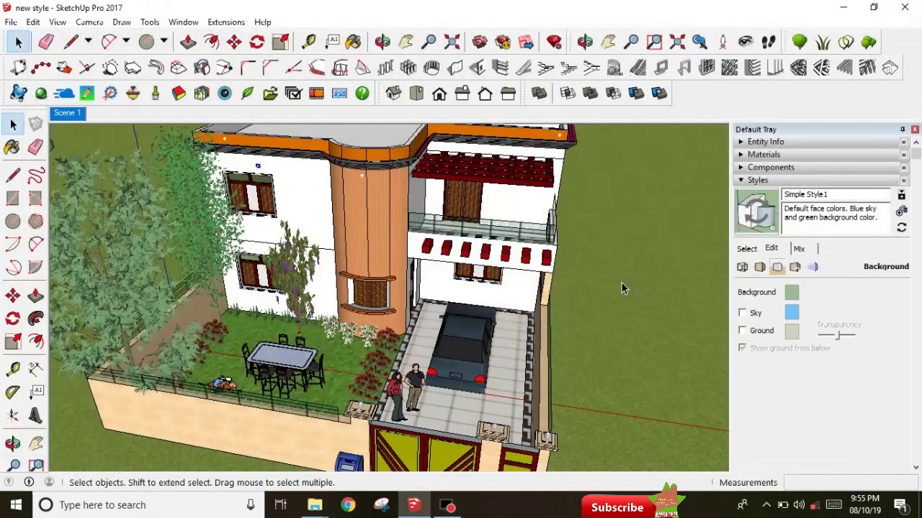
- Orbit to a low, straight-on view of the house front and its gate
middle_drag(621, 288, 562, 244)
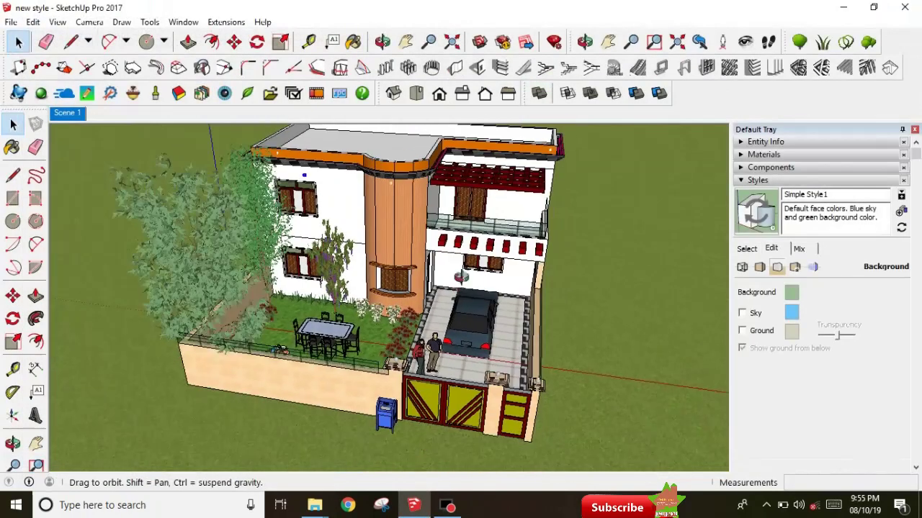
mouse_move(473, 213)
middle_down()
mouse_move(485, 176)
mouse_move(468, 216)
mouse_move(450, 229)
mouse_move(516, 268)
middle_up()
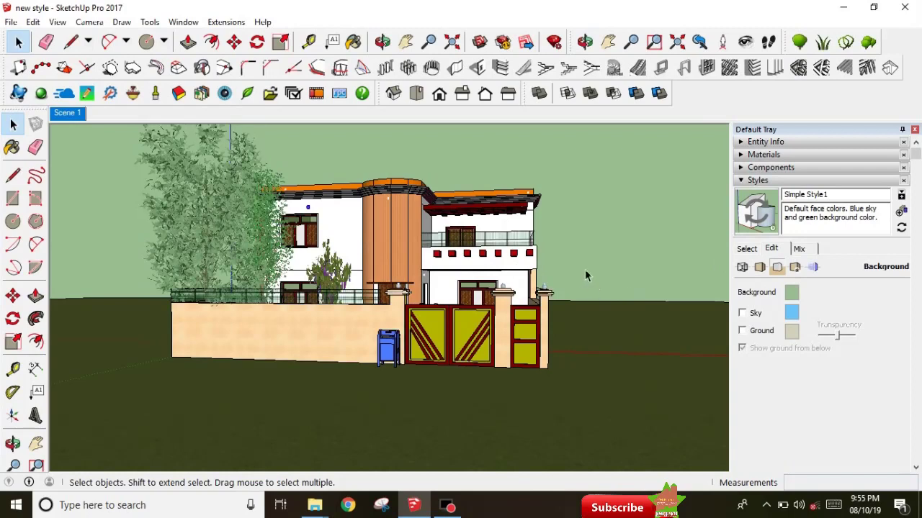
click(58, 23)
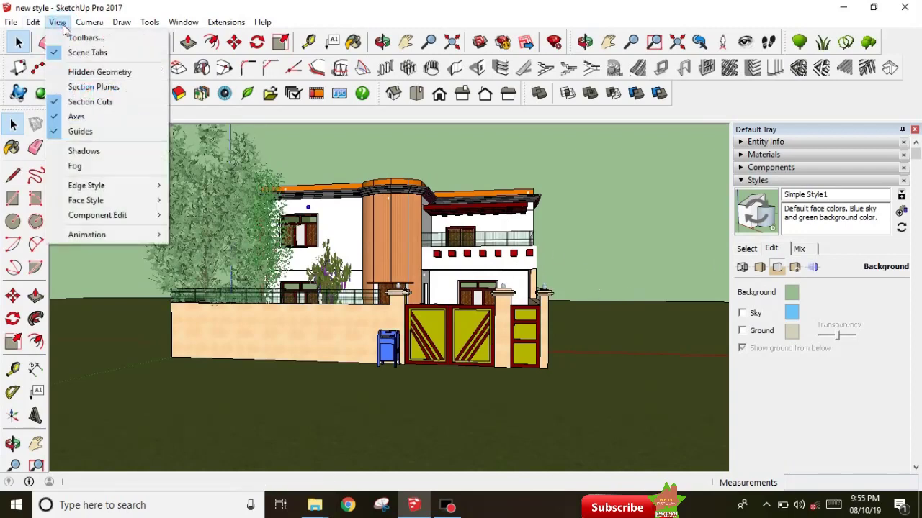
- Add a scene from the current view, keeping the style changes as a new style
click(213, 234)
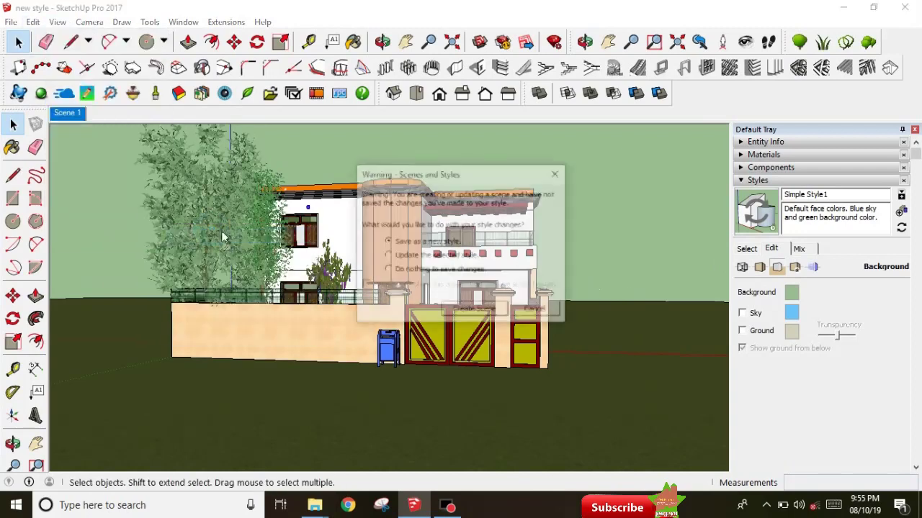
click(481, 312)
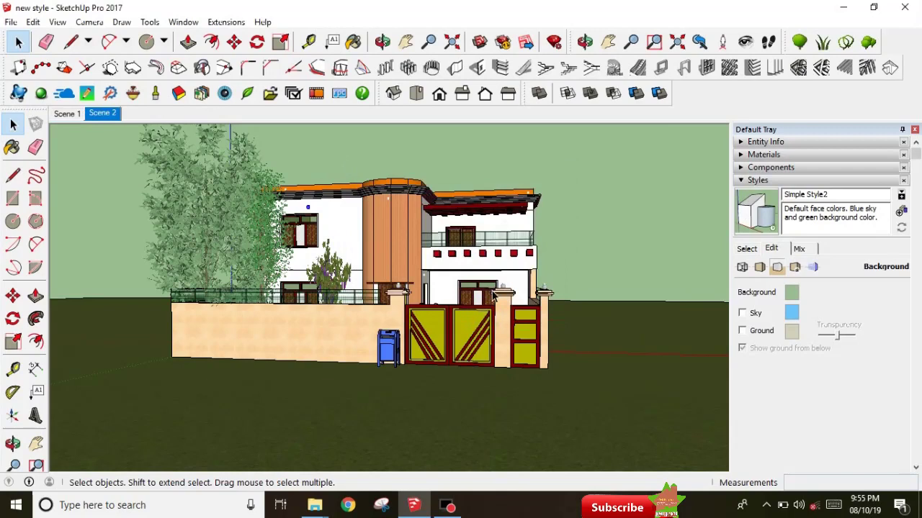
scroll(354, 277, up, 2)
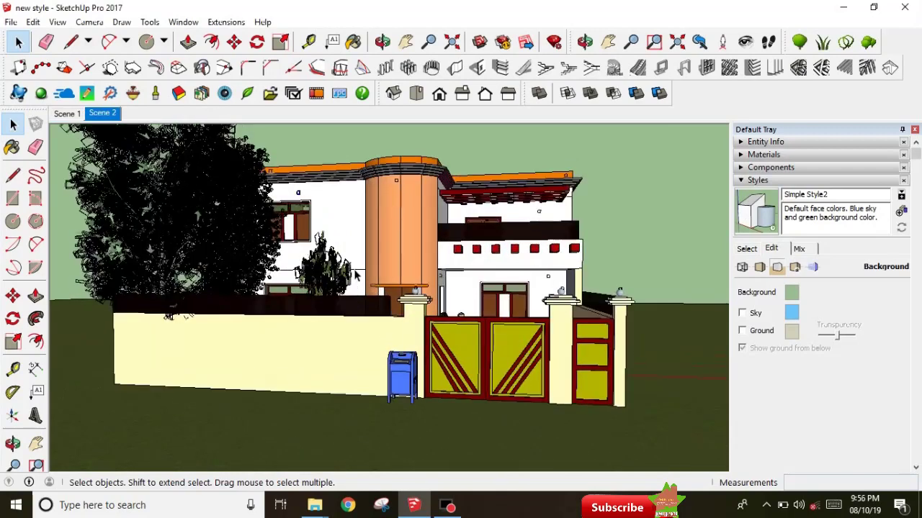
scroll(388, 256, up, 2)
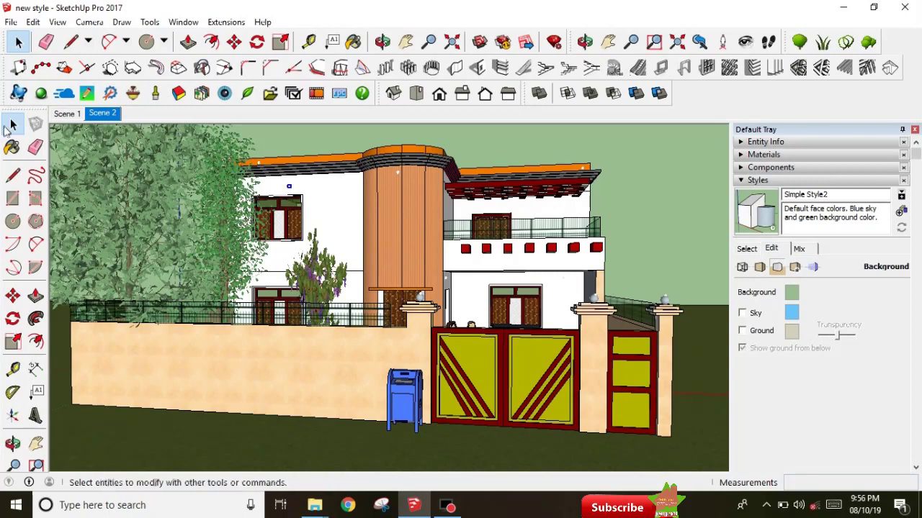
- Update Scene 2 so it stores the current view
right_click(113, 113)
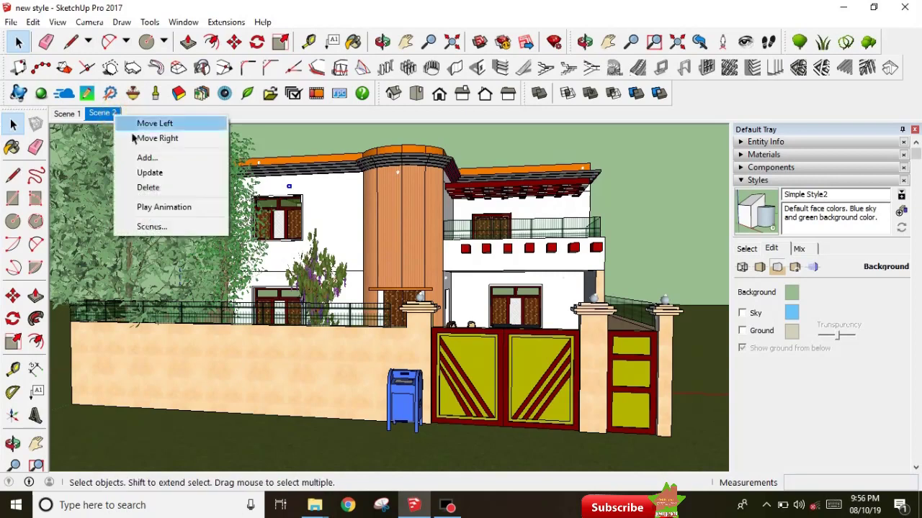
click(172, 173)
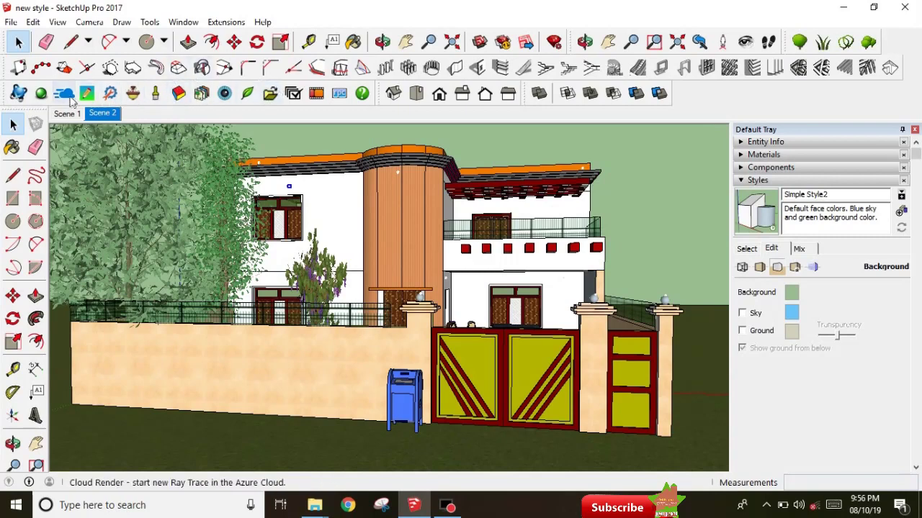
click(41, 93)
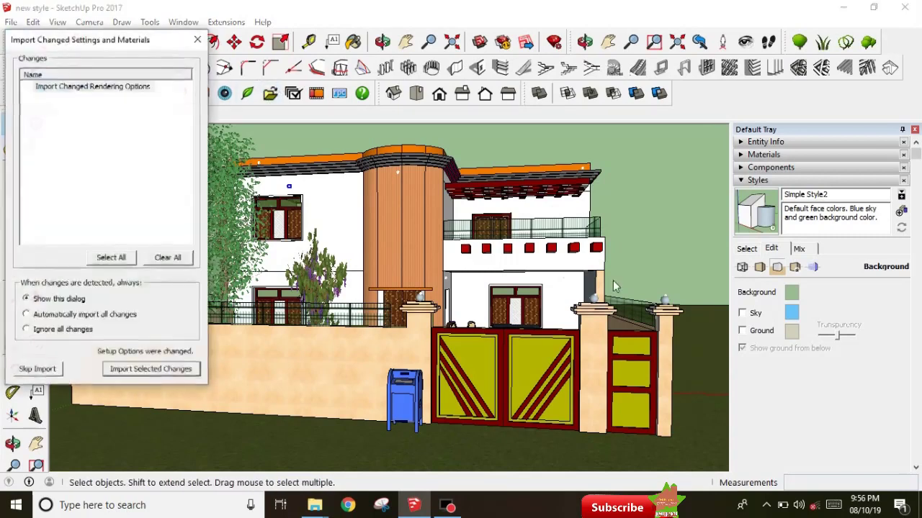
- Dismiss the changed-settings prompt, close Rendering Settings, and enable Background in the Image Layer Wizard
click(197, 40)
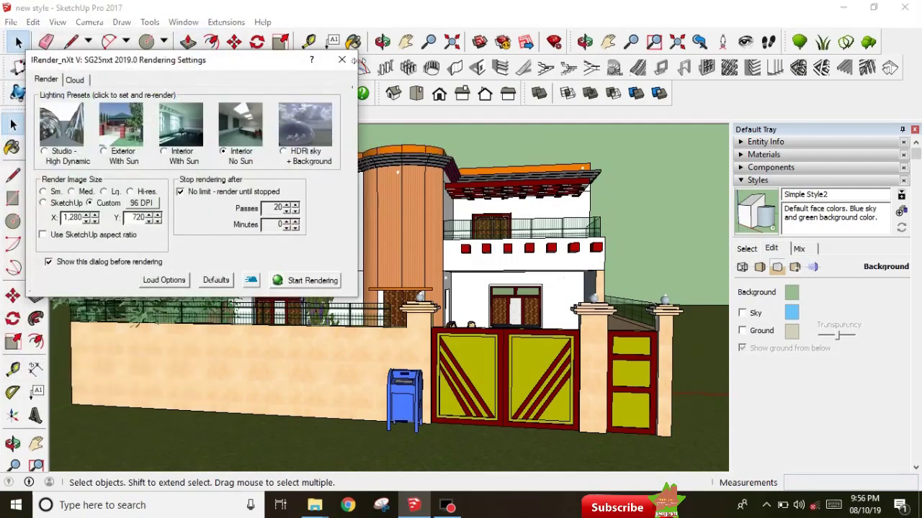
click(342, 59)
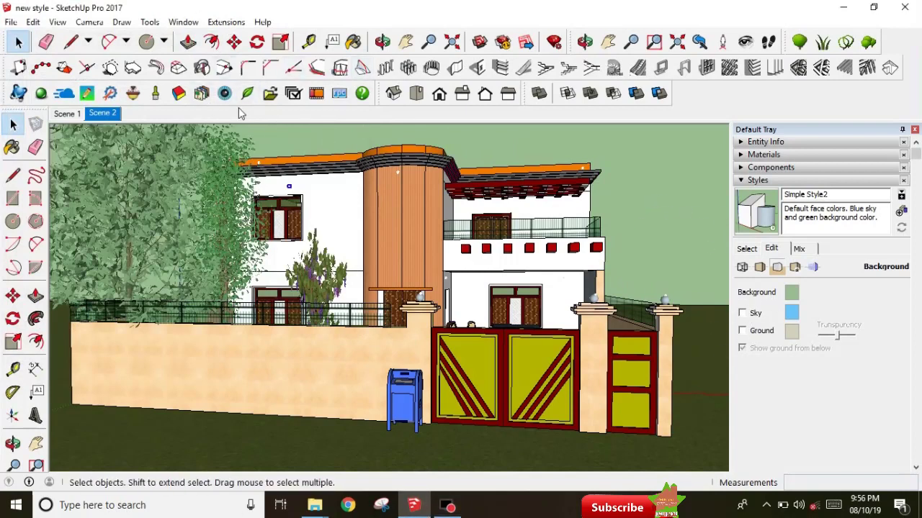
click(202, 93)
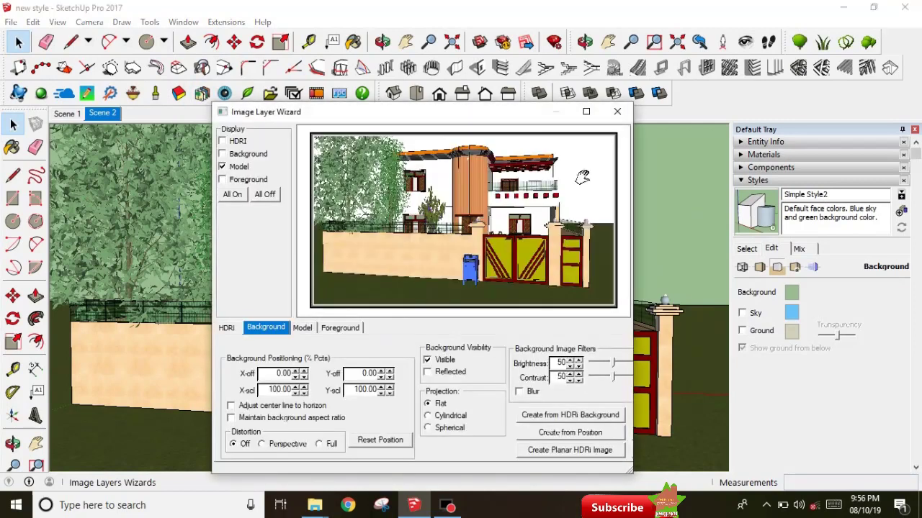
click(244, 154)
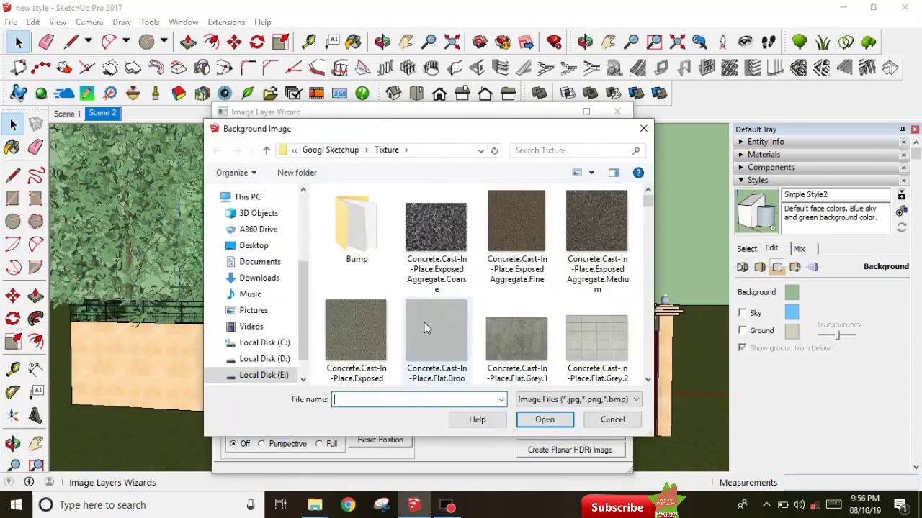
- Load Wallpaper (81).JPG from E:\PHOTOS\For Diktop as the background image
mouse_move(259, 288)
scroll(302, 317, down, 2)
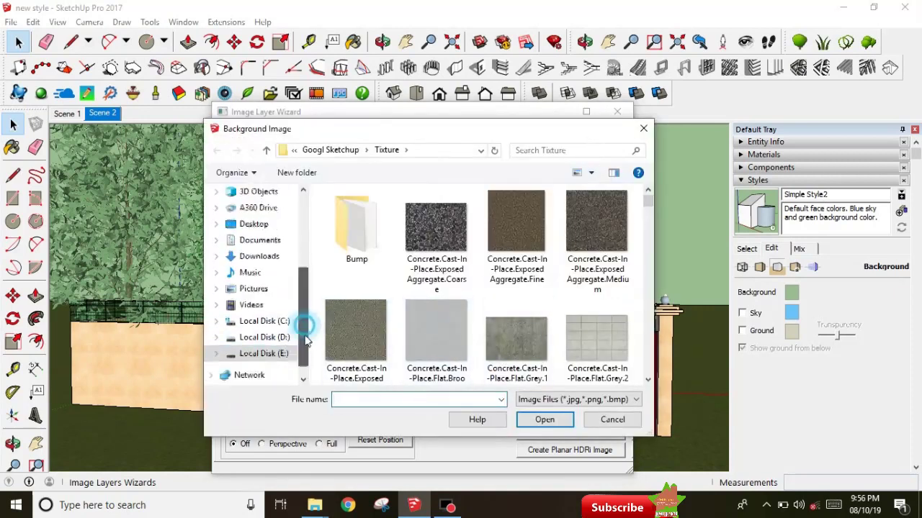
click(277, 338)
double_click(353, 311)
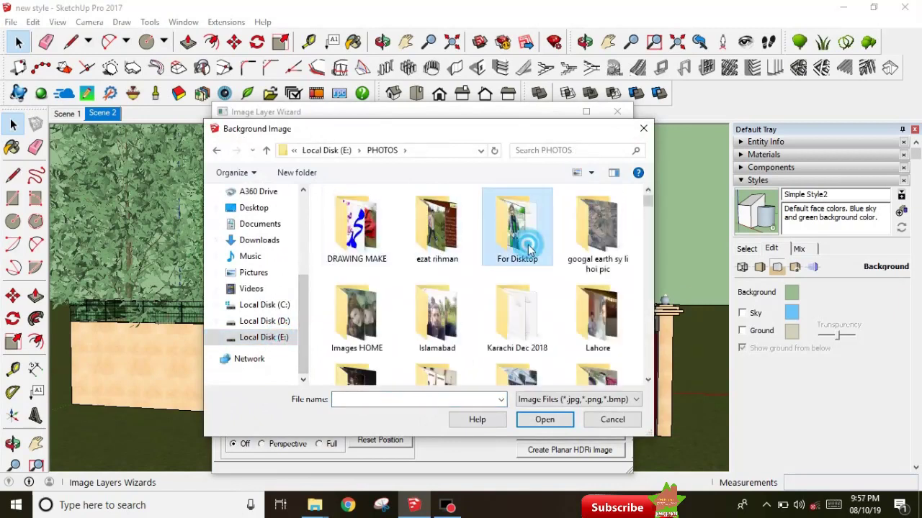
double_click(526, 205)
drag(646, 200, 637, 349)
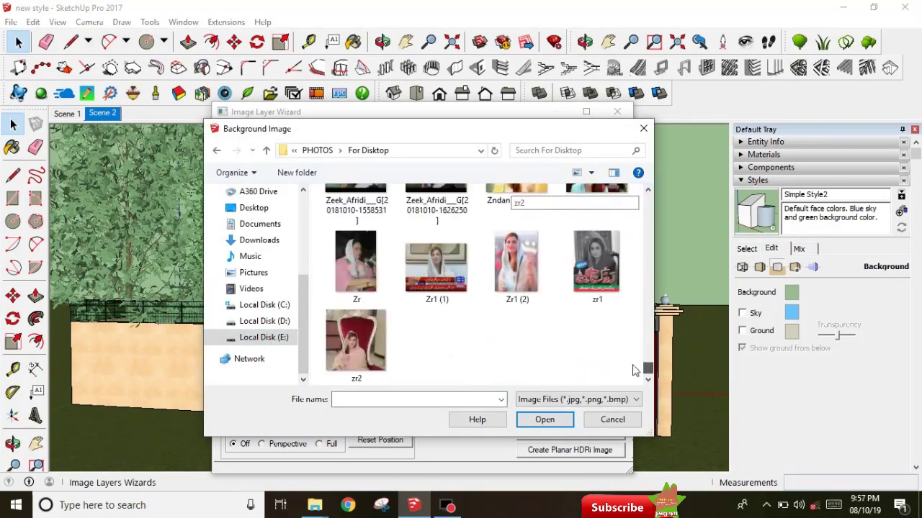
scroll(637, 349, down, 2)
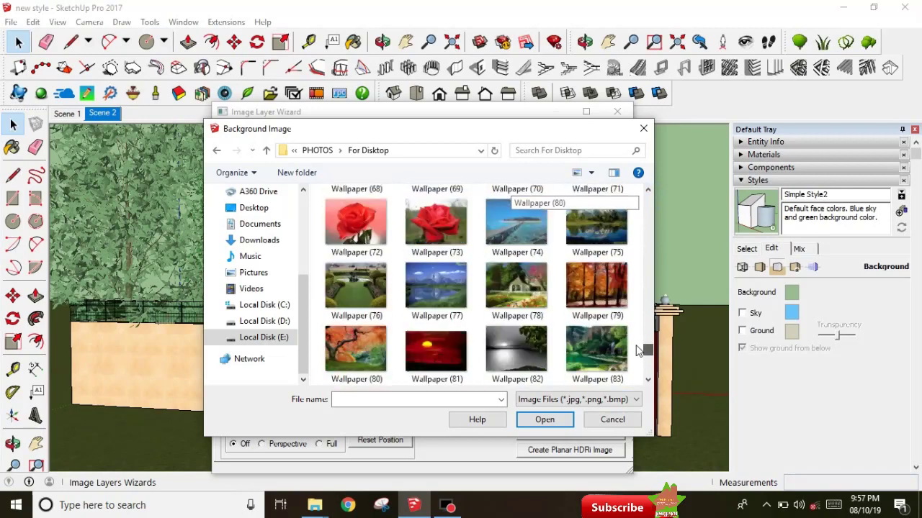
scroll(637, 349, down, 1)
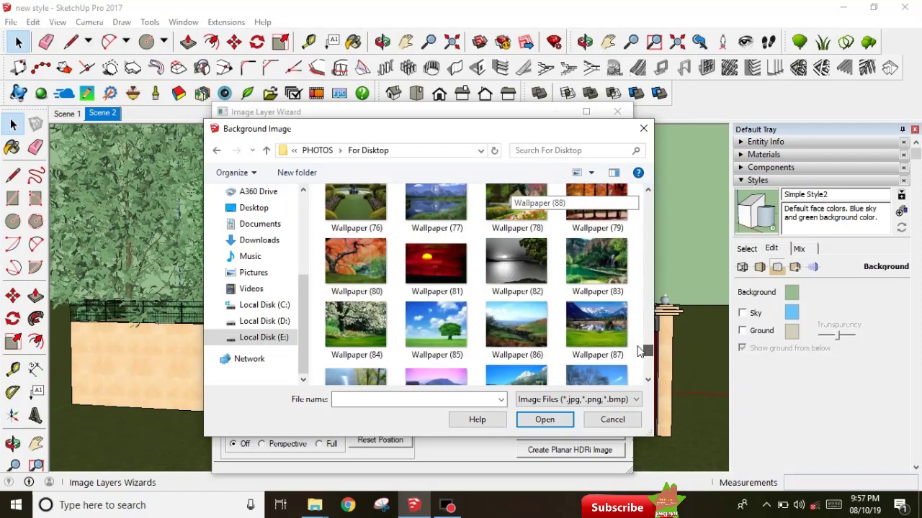
click(436, 263)
click(545, 419)
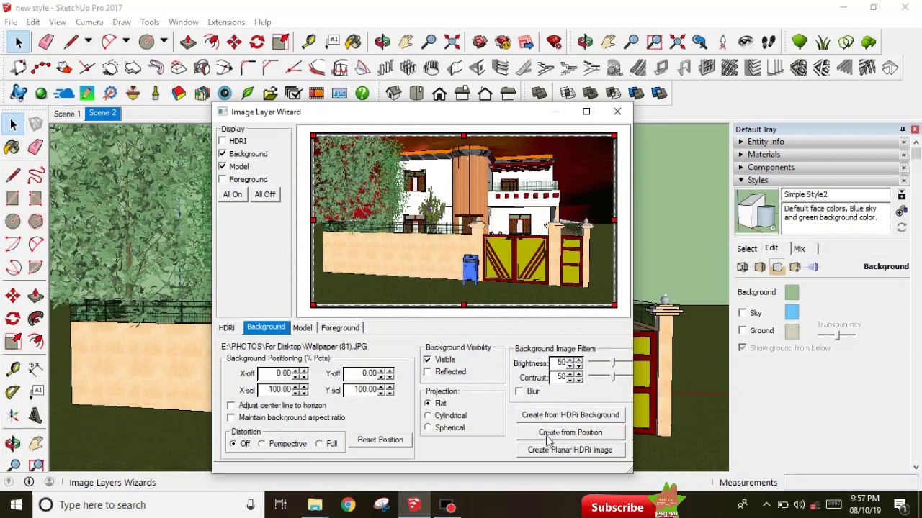
- Maximize the Image Layer Wizard and zoom the preview to fit the composited house
click(588, 112)
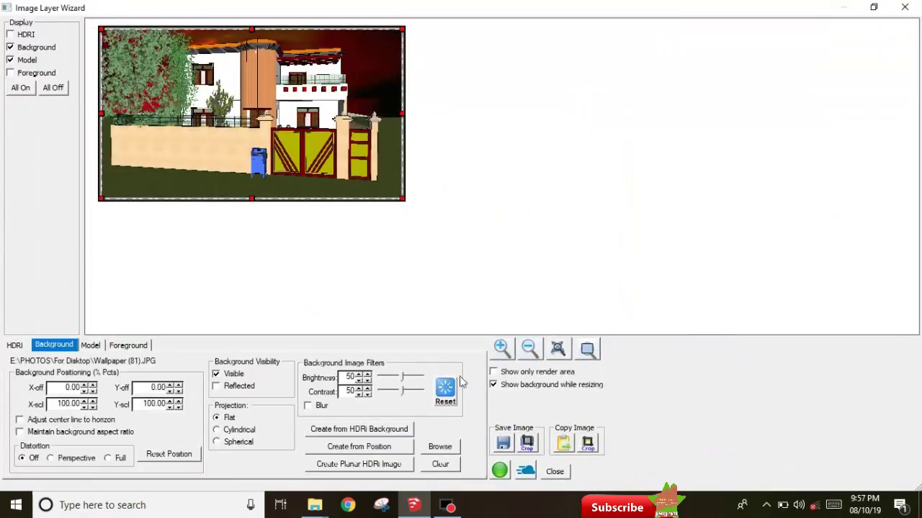
click(502, 349)
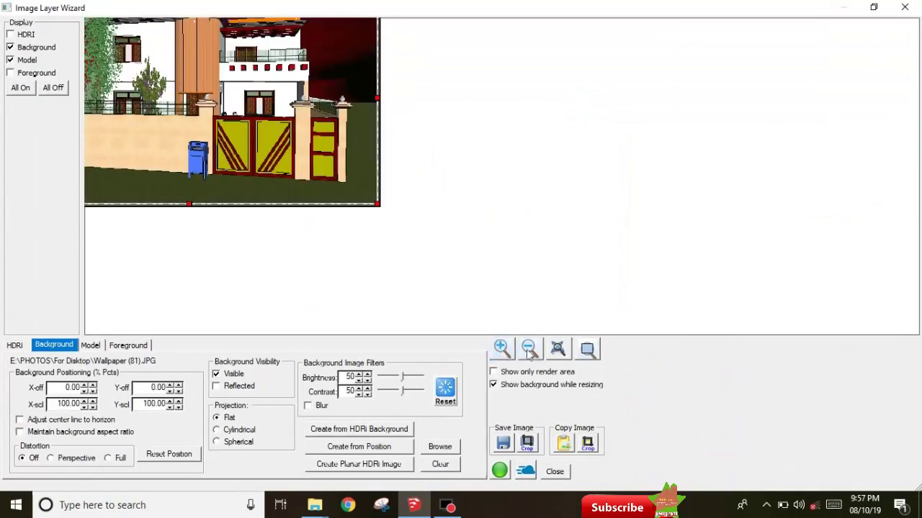
click(558, 349)
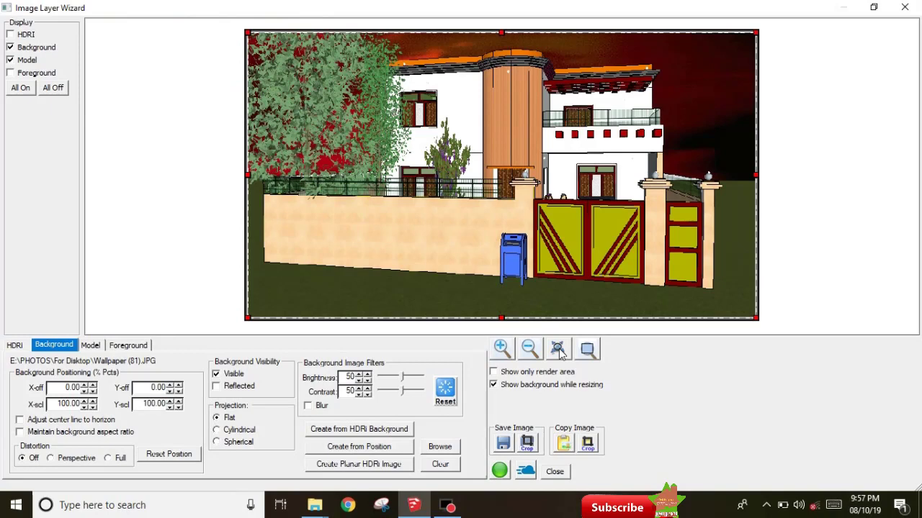
click(499, 472)
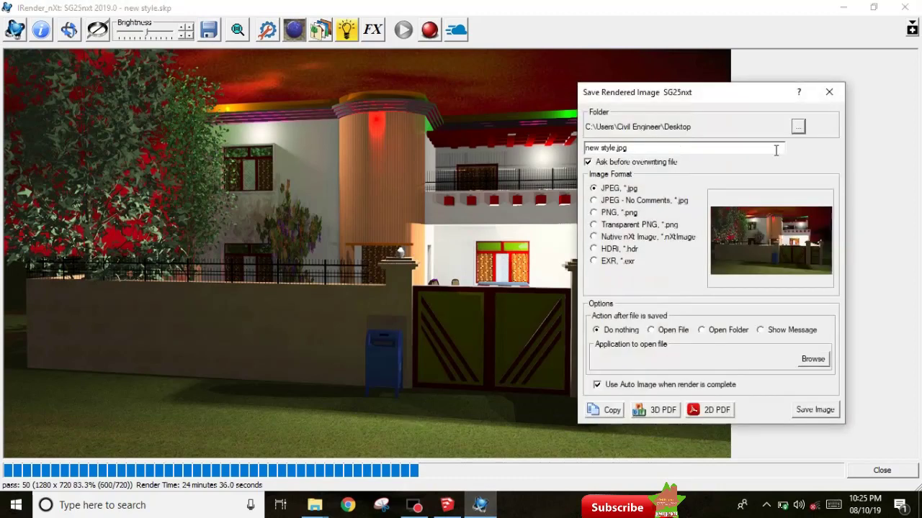
- Save the render to the Desktop as a JPEG named new style13
click(705, 286)
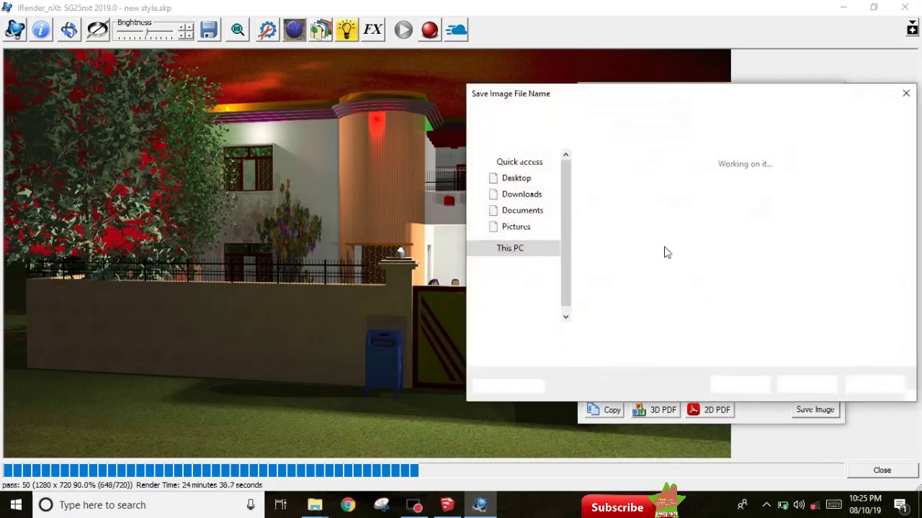
click(630, 355)
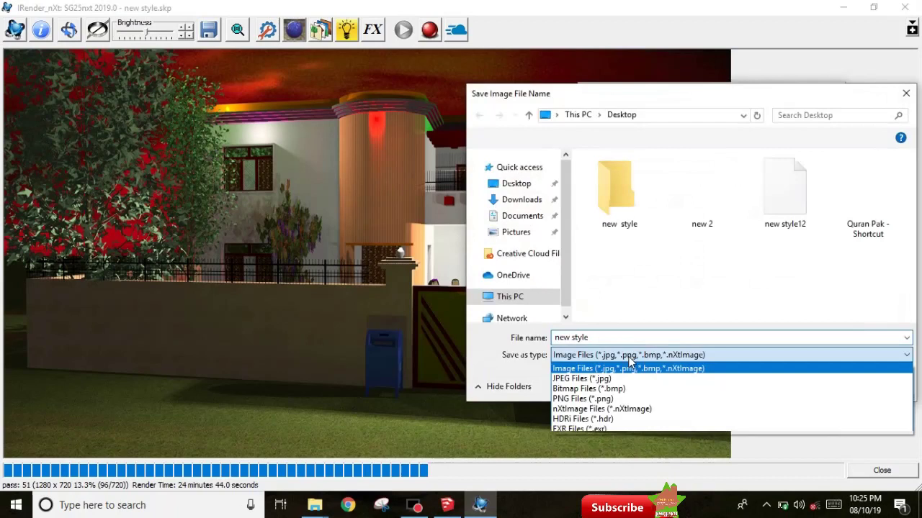
click(596, 378)
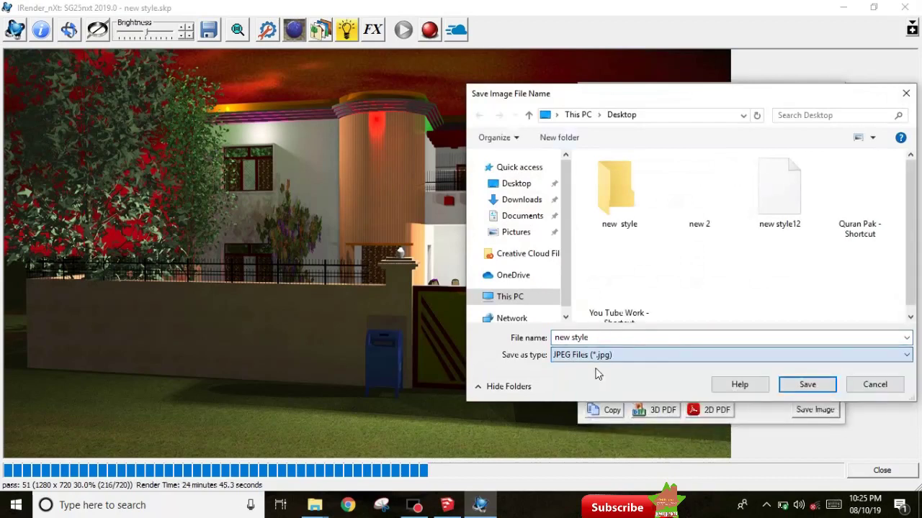
click(605, 339)
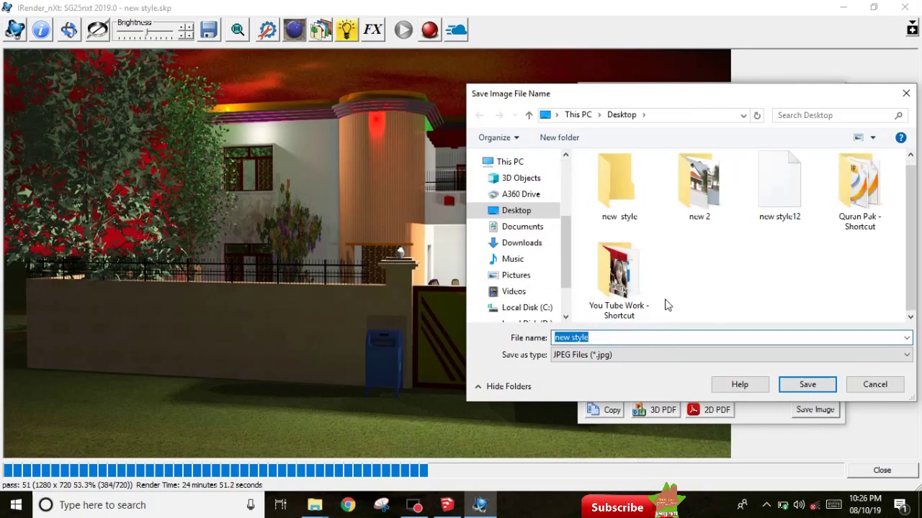
click(621, 340)
text(13)
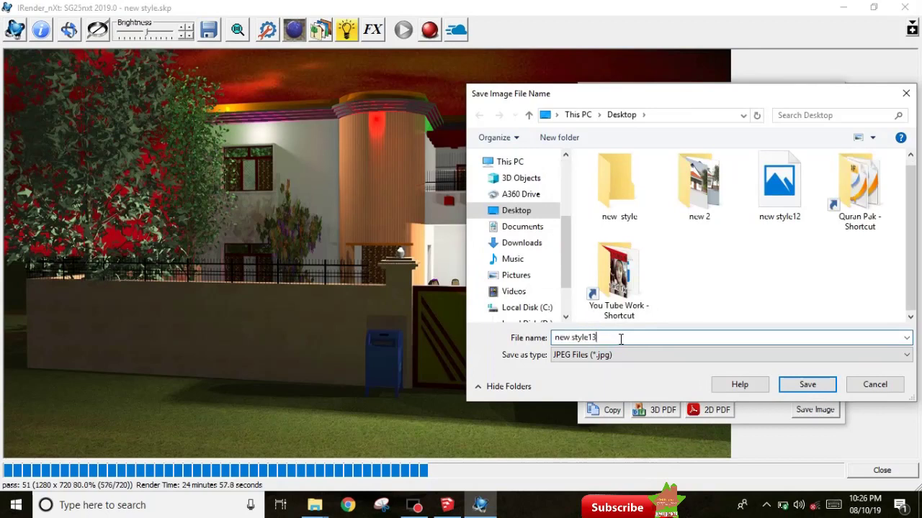
click(807, 385)
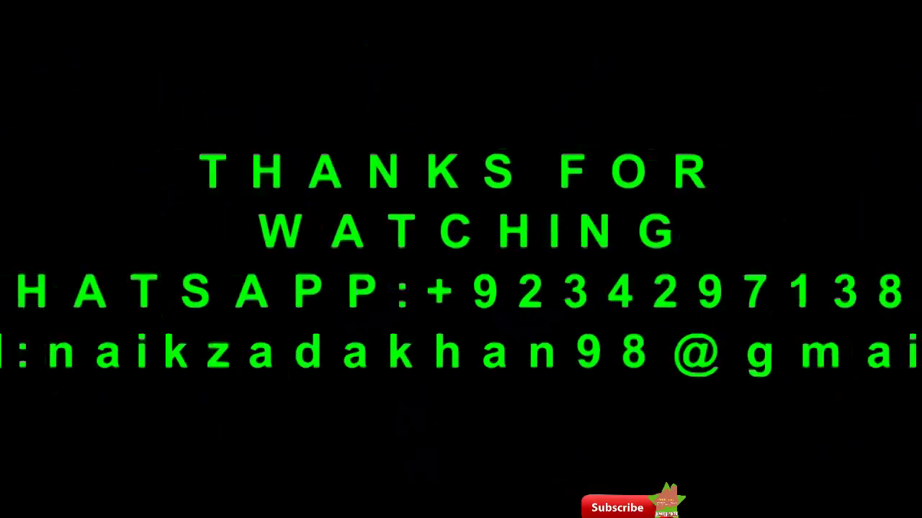